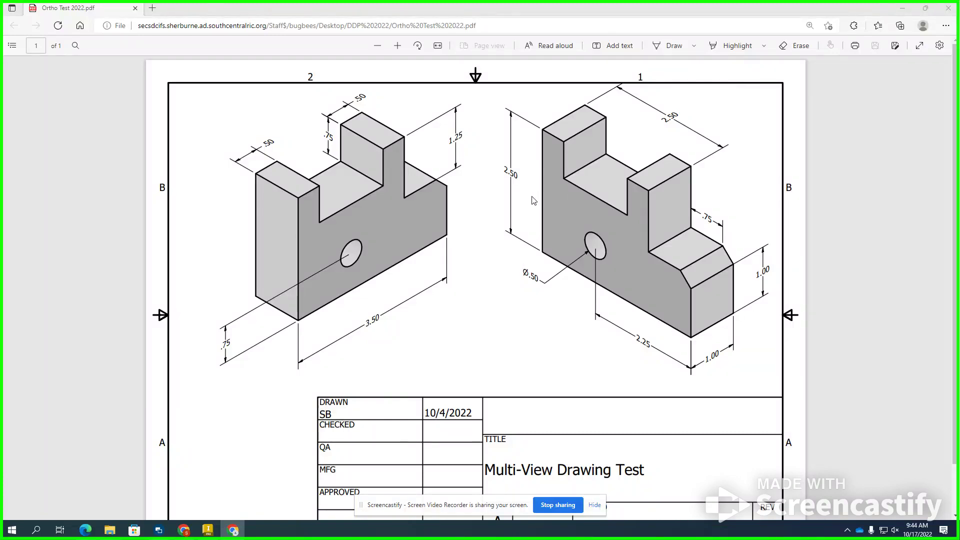
# - Leave the Edge PDF and bring up the Onshape documents page in Chrome
pyautogui.click(234, 529)
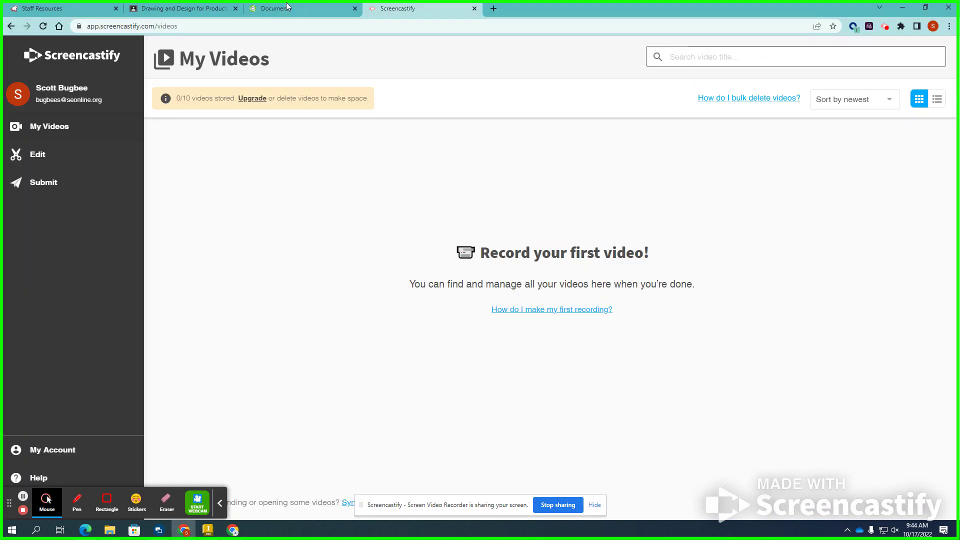
pyautogui.click(280, 10)
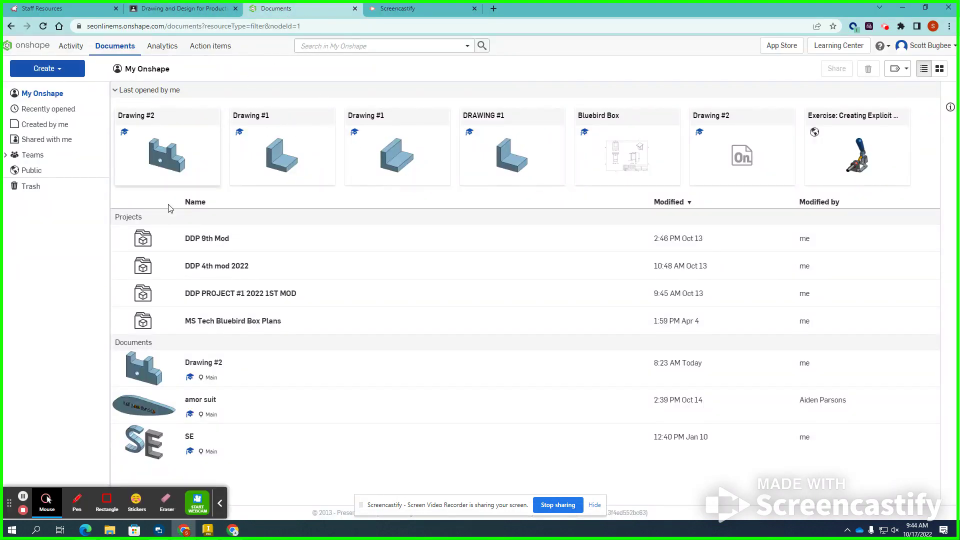
# - Create a new document named 'Drawing #2' in the DDP 4th mod 2022 project
pyautogui.click(274, 256)
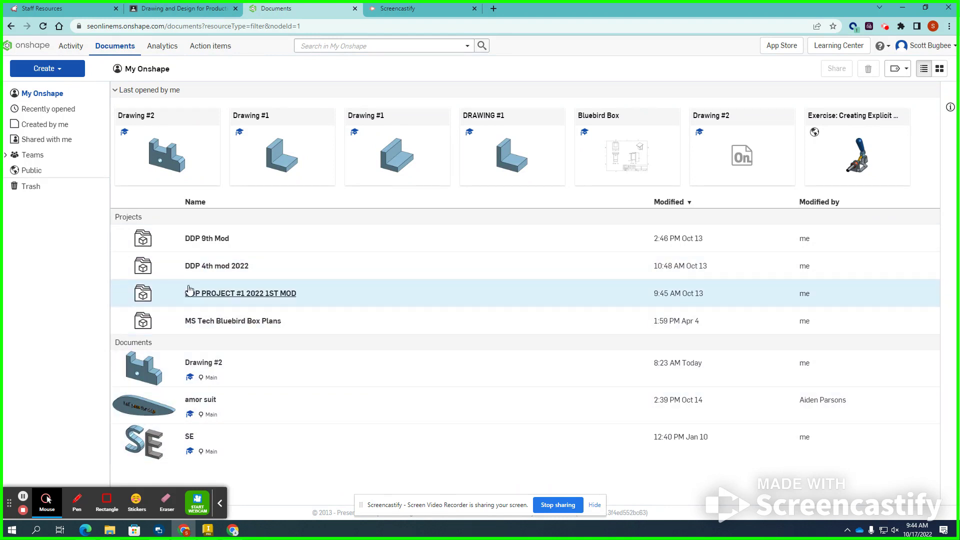
pyautogui.click(66, 70)
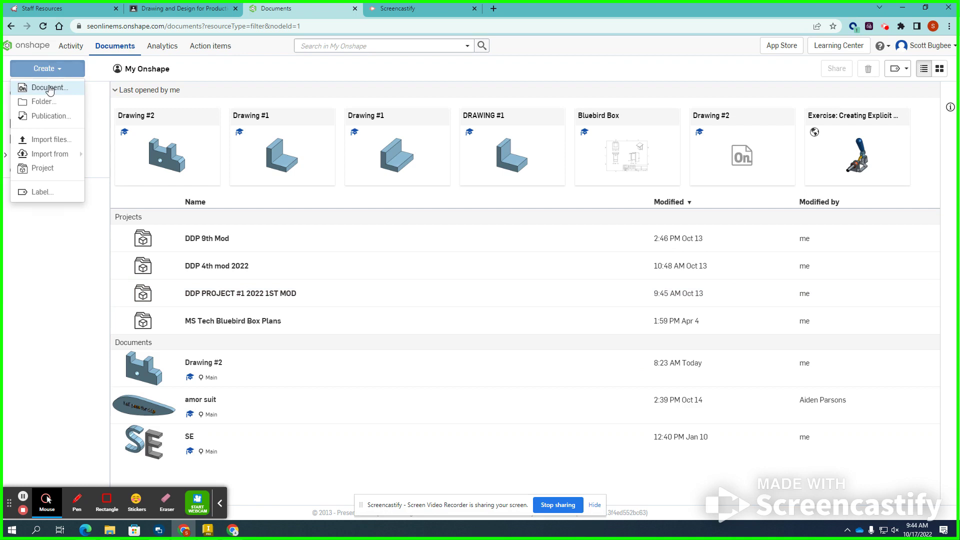
pyautogui.click(49, 87)
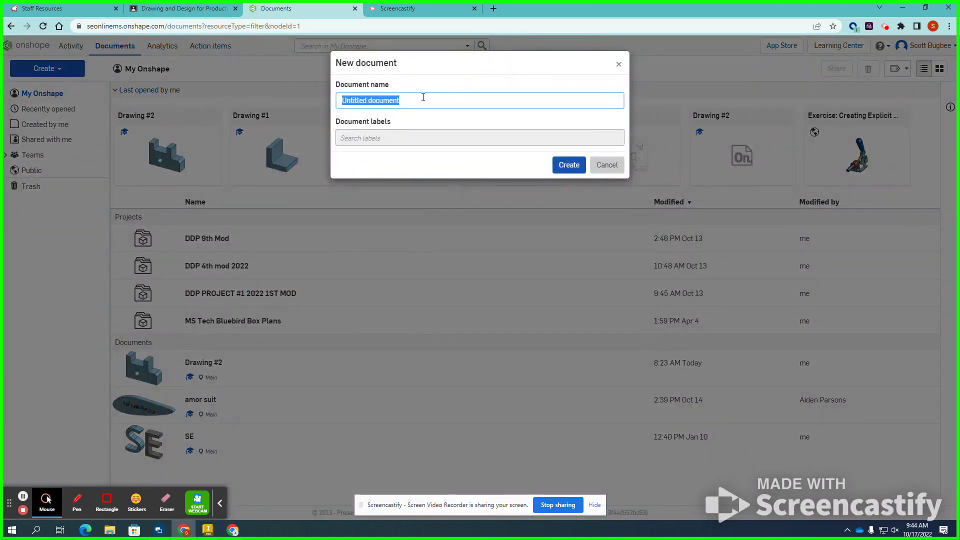
pyautogui.write('dR')
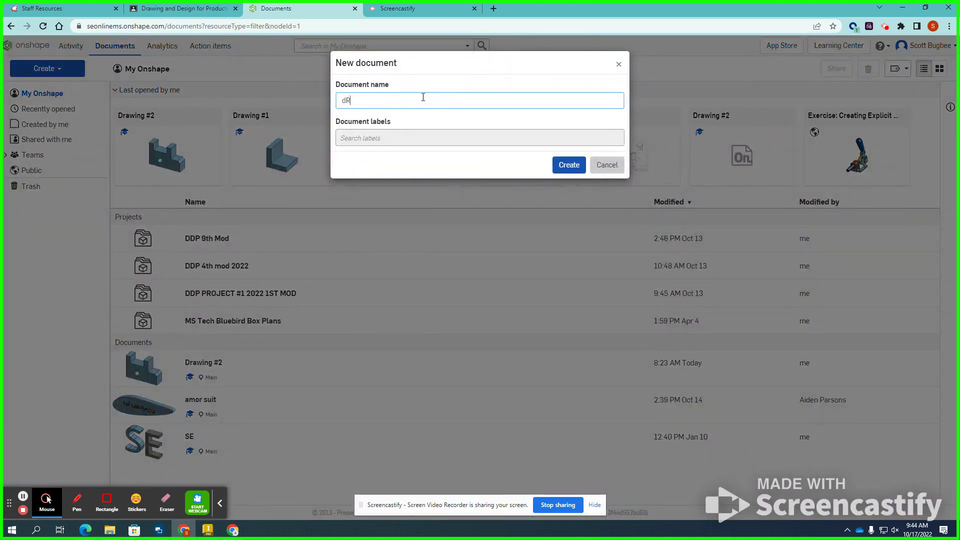
pyautogui.press('BackSpace')
pyautogui.press('BackSpace')
pyautogui.press('BackSpace')
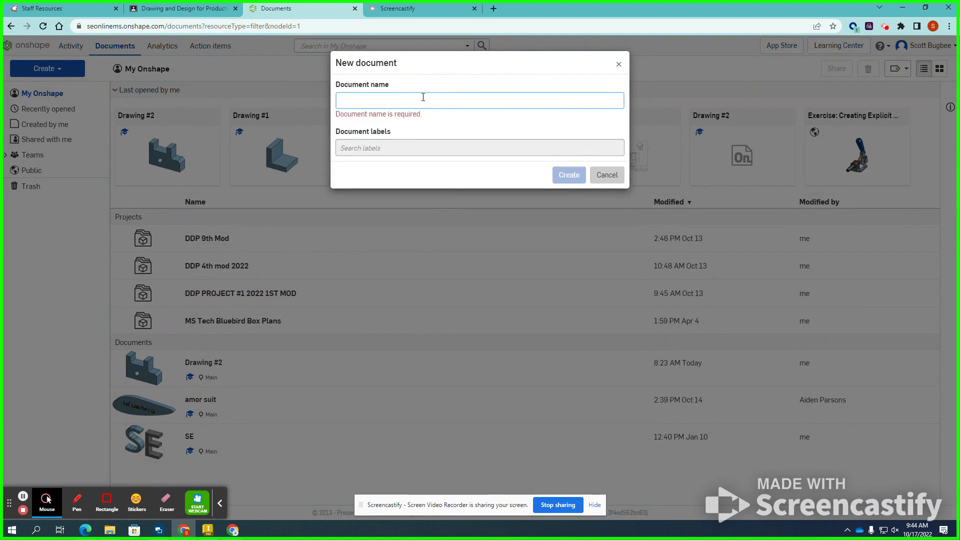
pyautogui.write('Dr')
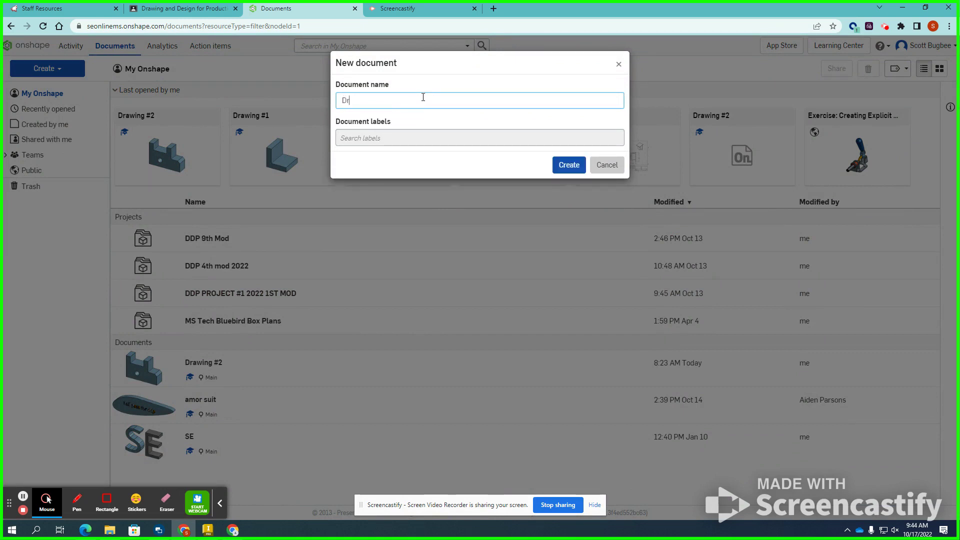
pyautogui.write('awing #2')
pyautogui.click(568, 164)
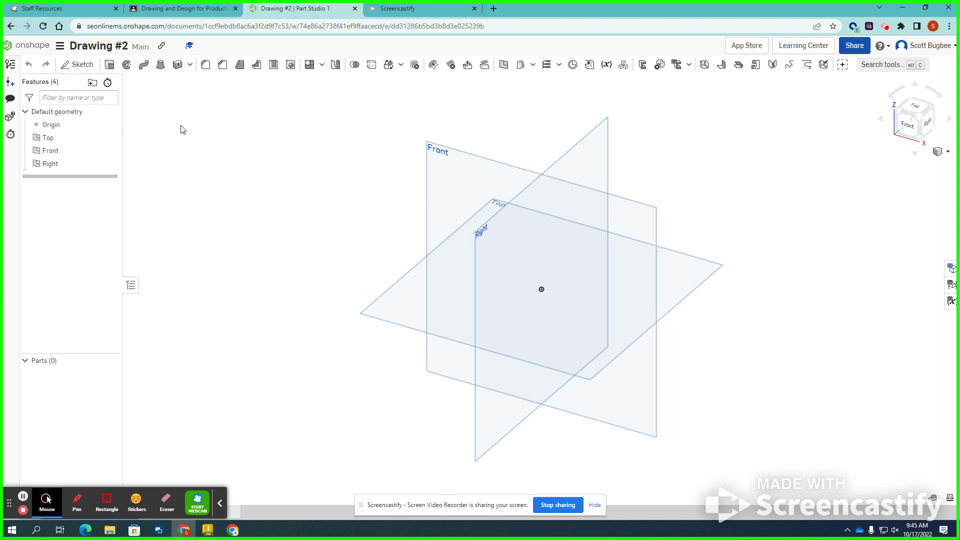
# - Start Sketch 1 on the Front plane, view it face-on and pan the origin lower
pyautogui.click(79, 65)
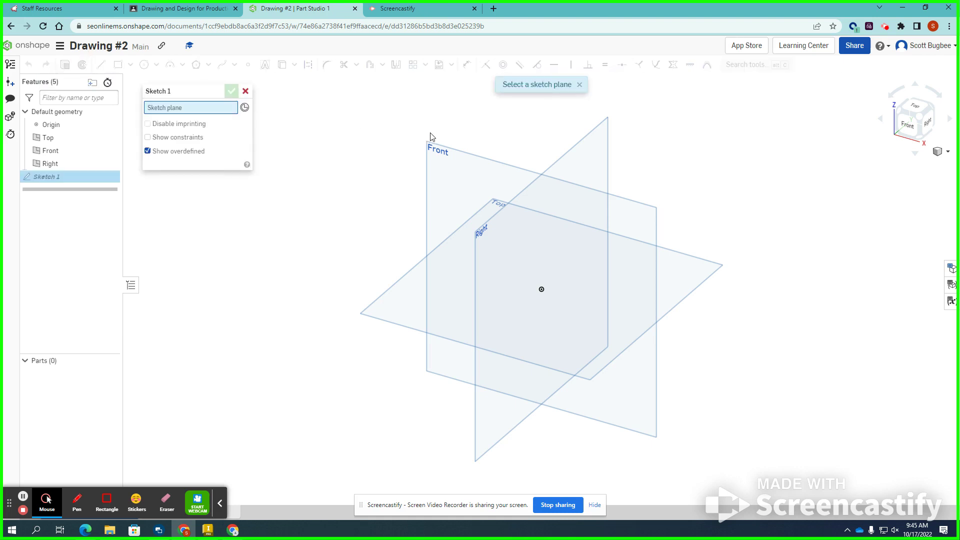
pyautogui.click(448, 155)
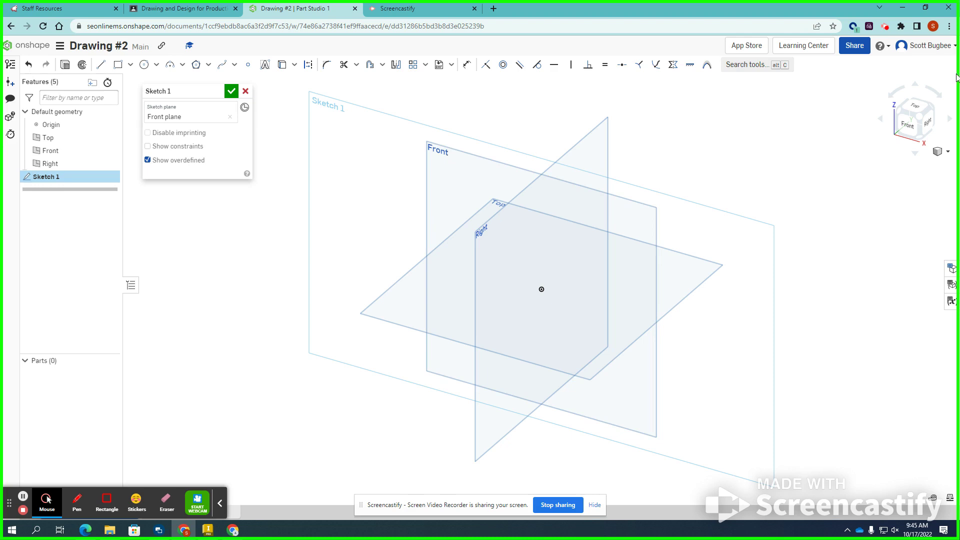
pyautogui.click(905, 123)
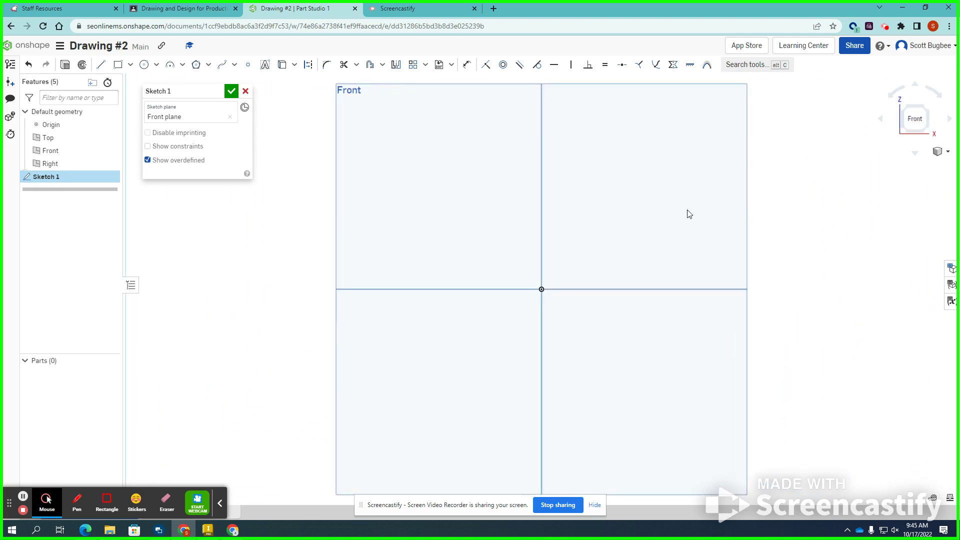
pyautogui.scroll(2, 613, 235)
pyautogui.scroll(-2, 585, 232)
pyautogui.moveTo(585, 229); pyautogui.dragTo(522, 318, button='middle')
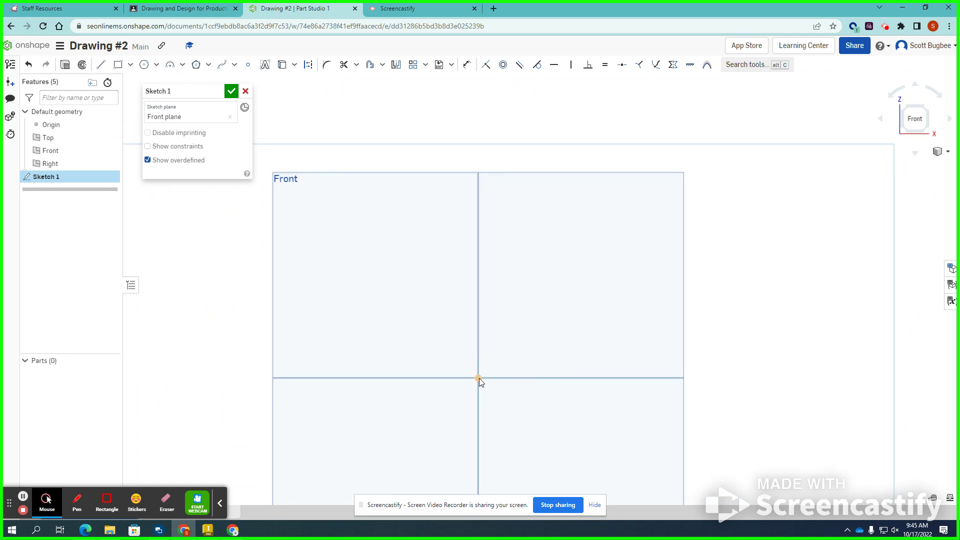
# - Draw the left vertical edge up from the origin, undoing a stray short segment
pyautogui.click(101, 66)
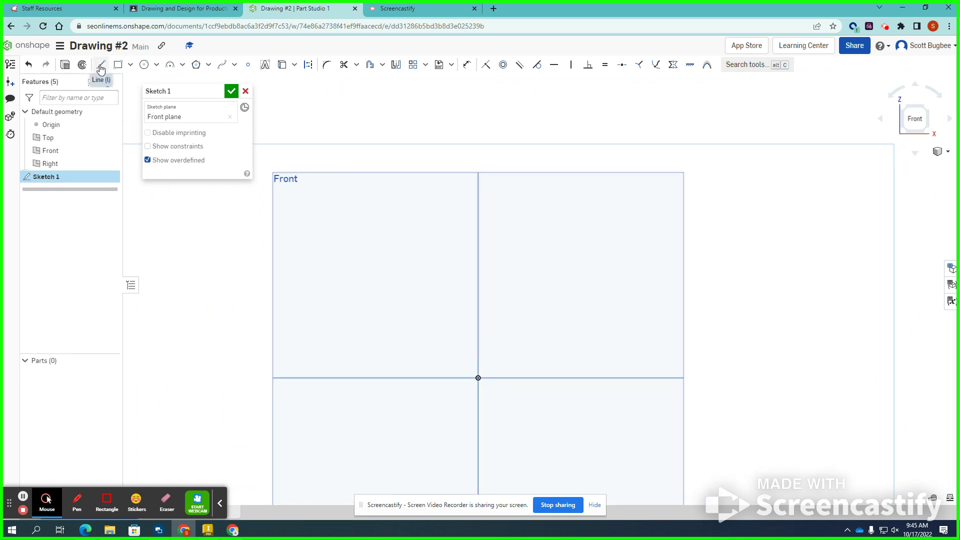
pyautogui.click(101, 67)
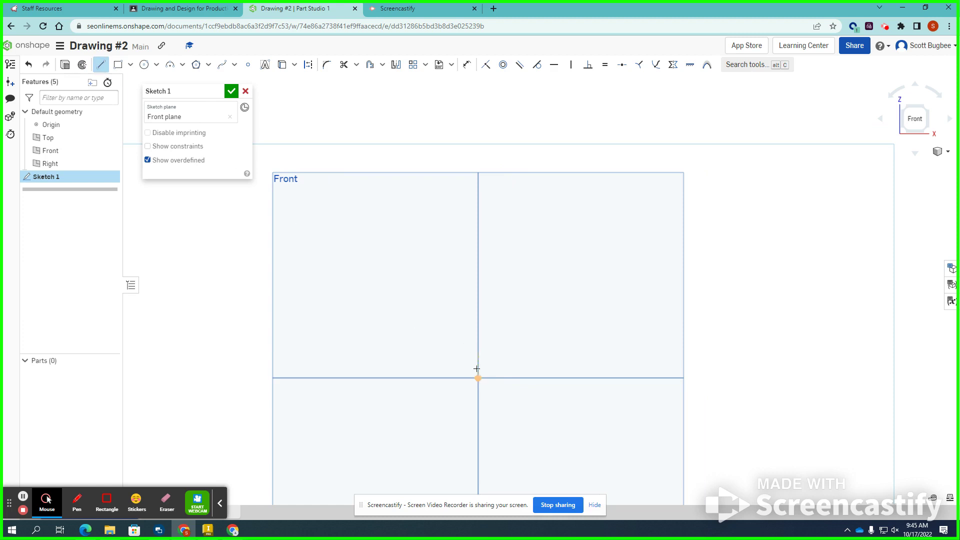
pyautogui.click(478, 378)
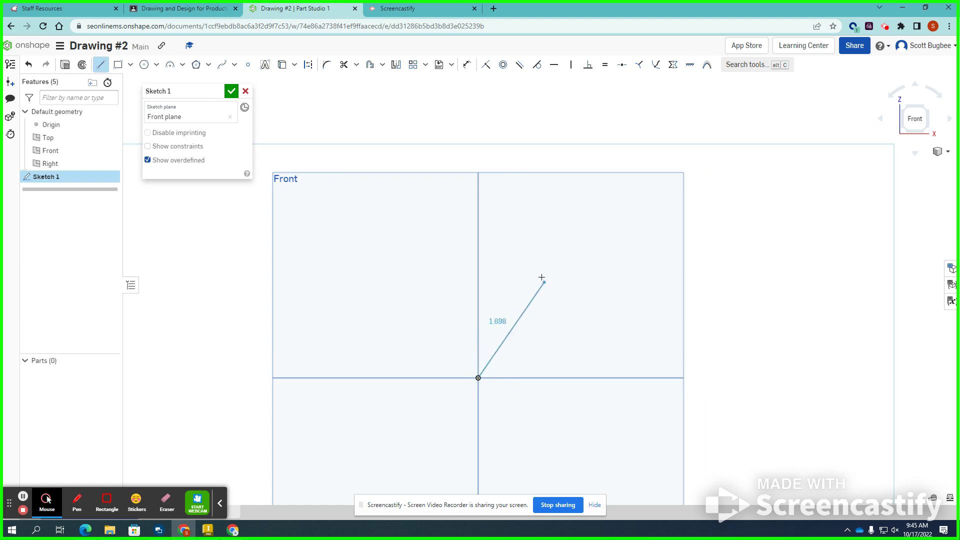
pyautogui.click(477, 201)
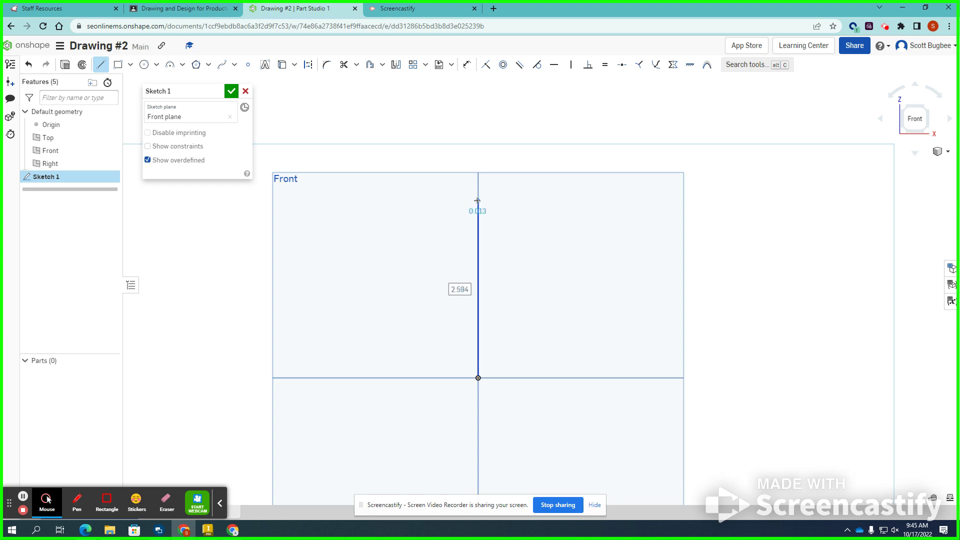
pyautogui.click(521, 204)
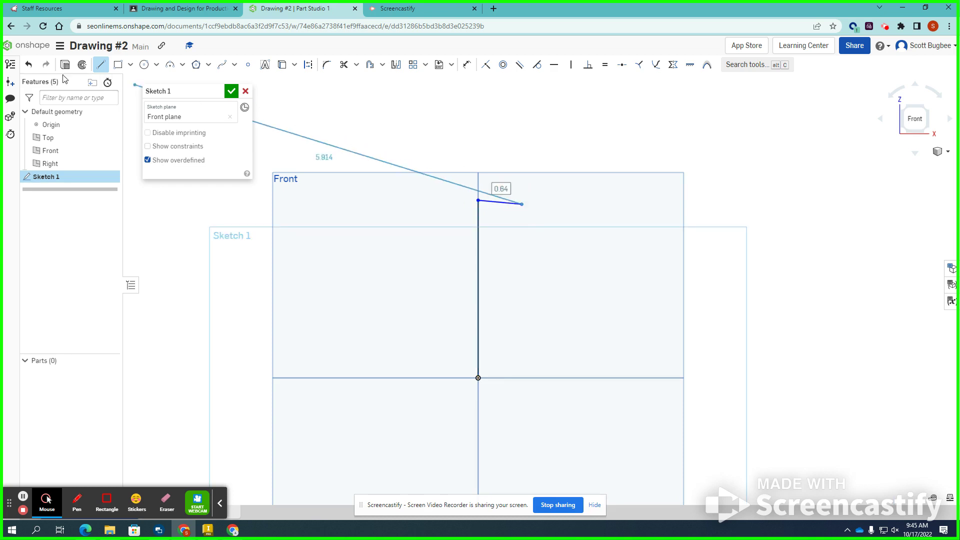
pyautogui.click(30, 65)
pyautogui.click(30, 66)
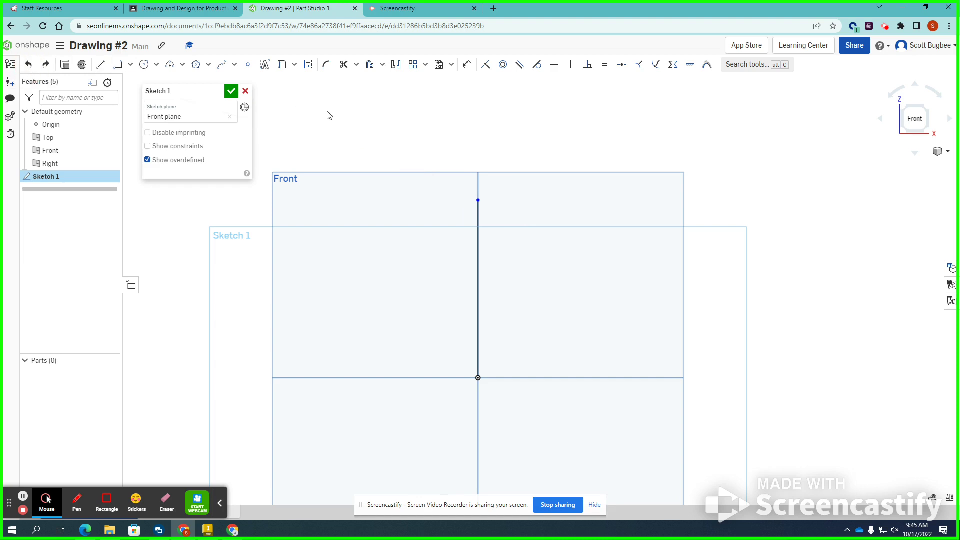
# - Draw the notched top, right ledge, chamfer corner and baseline, closing the profile at the origin
pyautogui.click(101, 65)
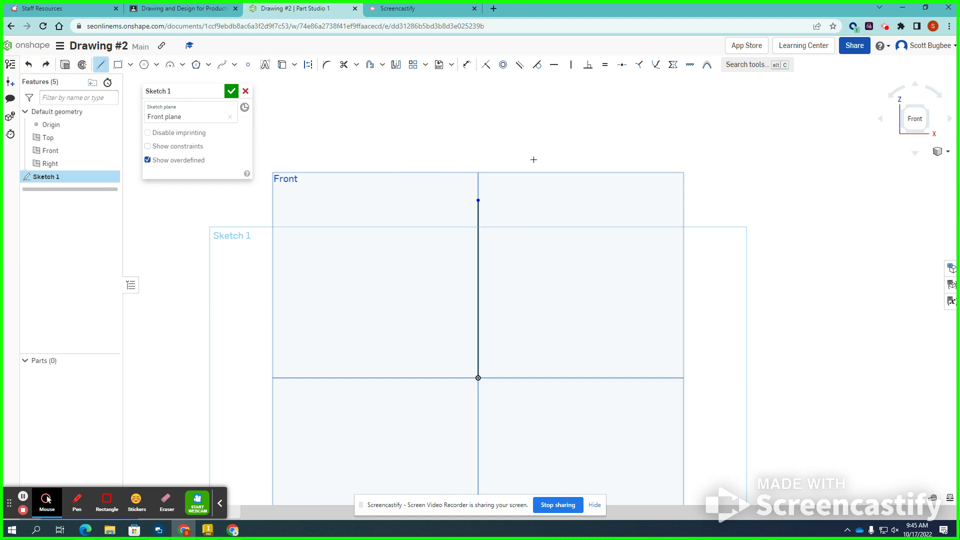
pyautogui.click(478, 200)
pyautogui.click(515, 200)
pyautogui.click(516, 241)
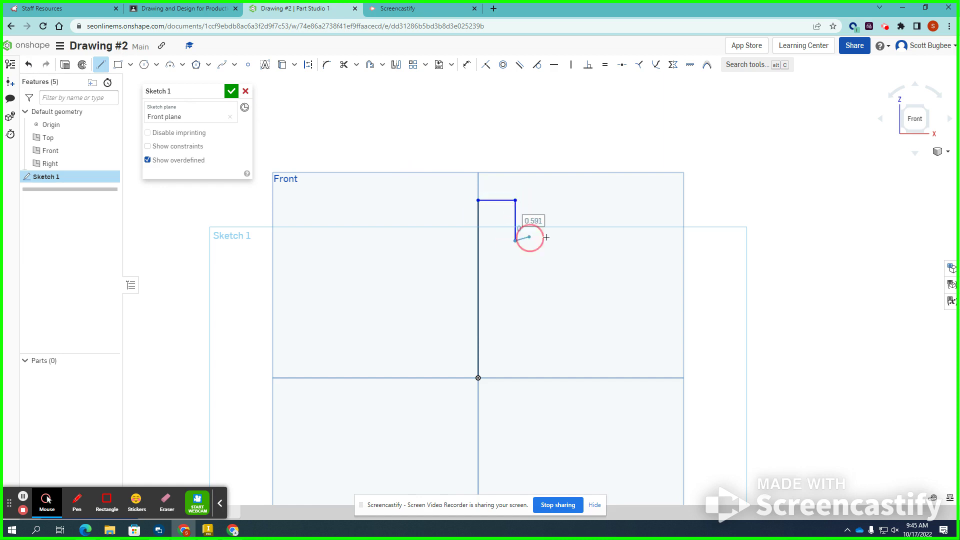
pyautogui.click(609, 241)
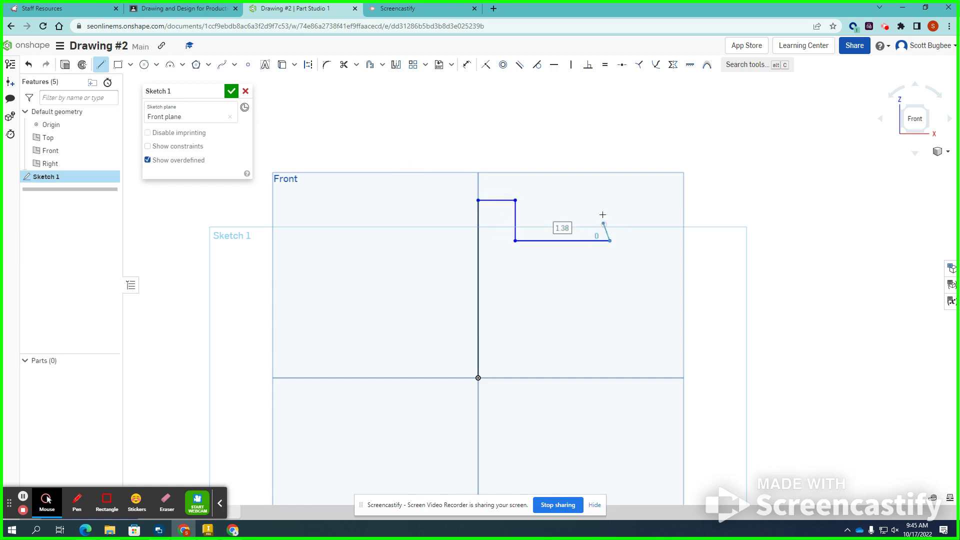
pyautogui.click(610, 200)
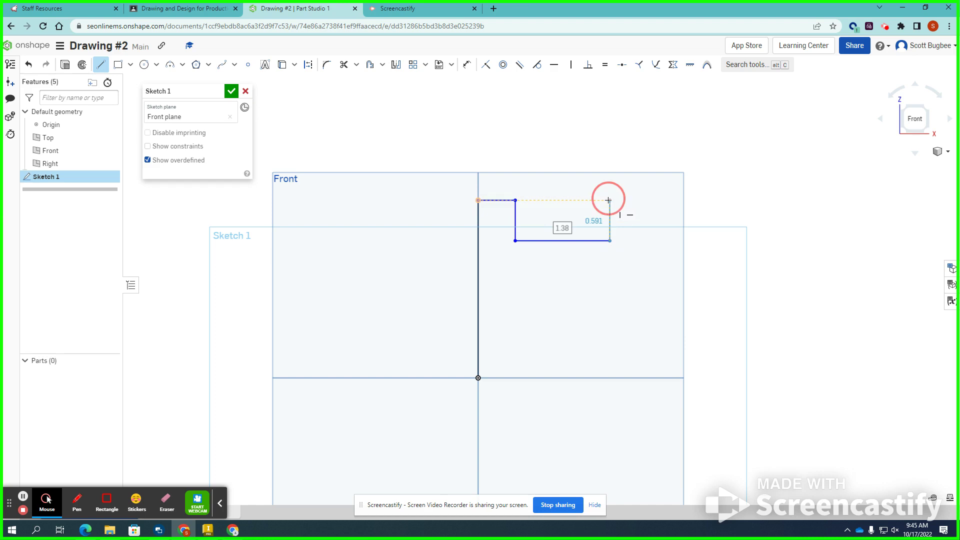
pyautogui.click(648, 200)
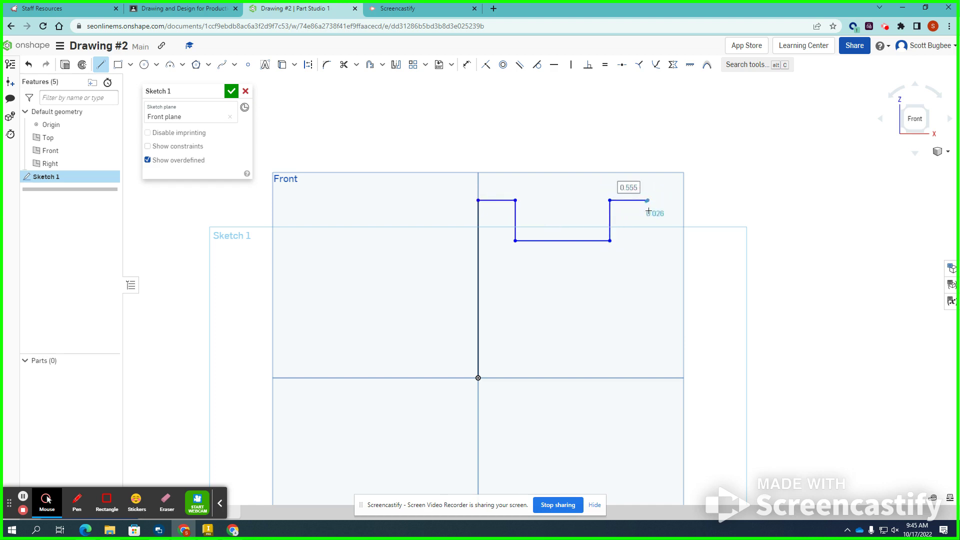
pyautogui.click(647, 284)
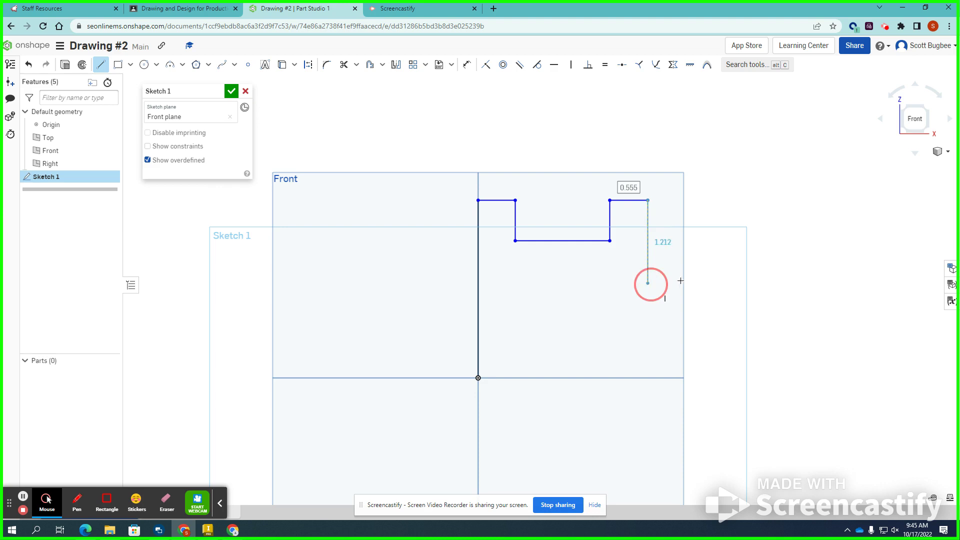
pyautogui.click(716, 283)
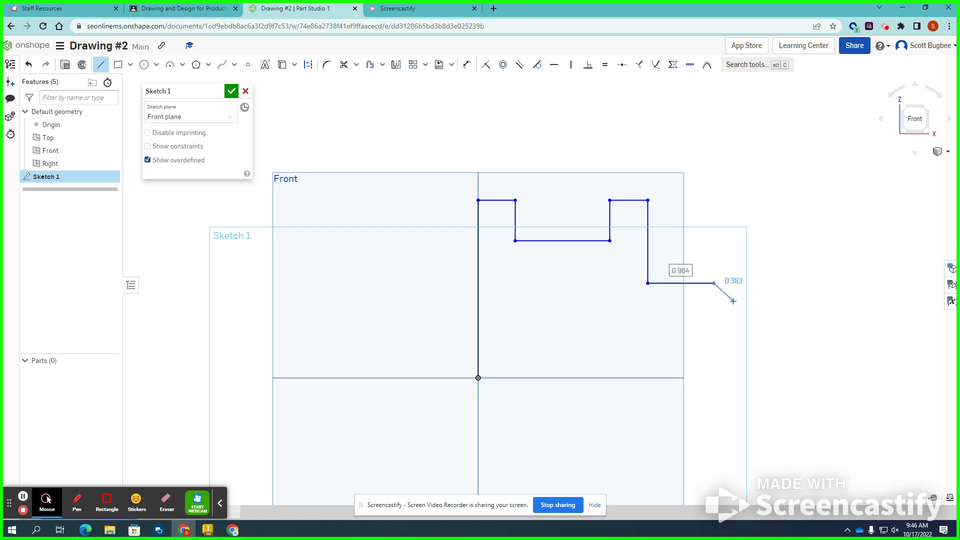
pyautogui.click(733, 300)
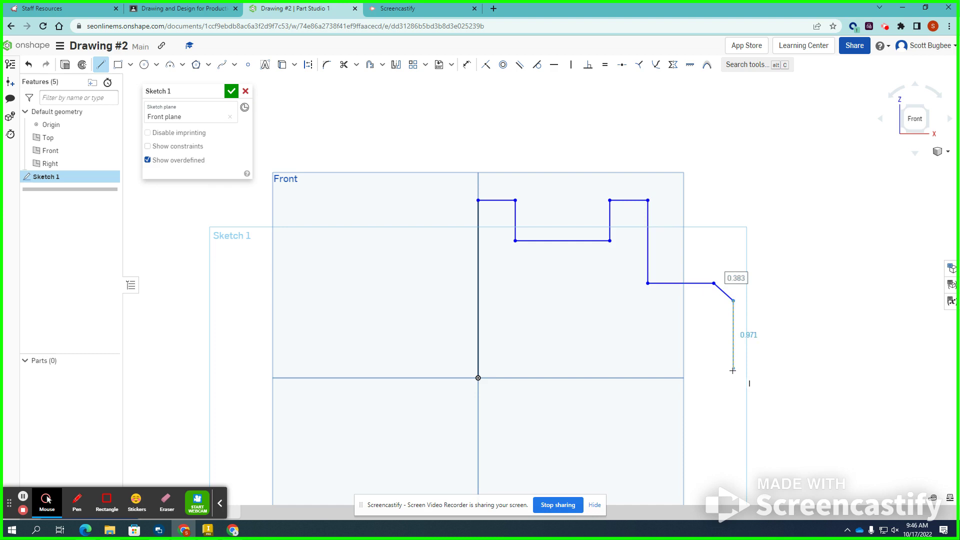
pyautogui.click(734, 377)
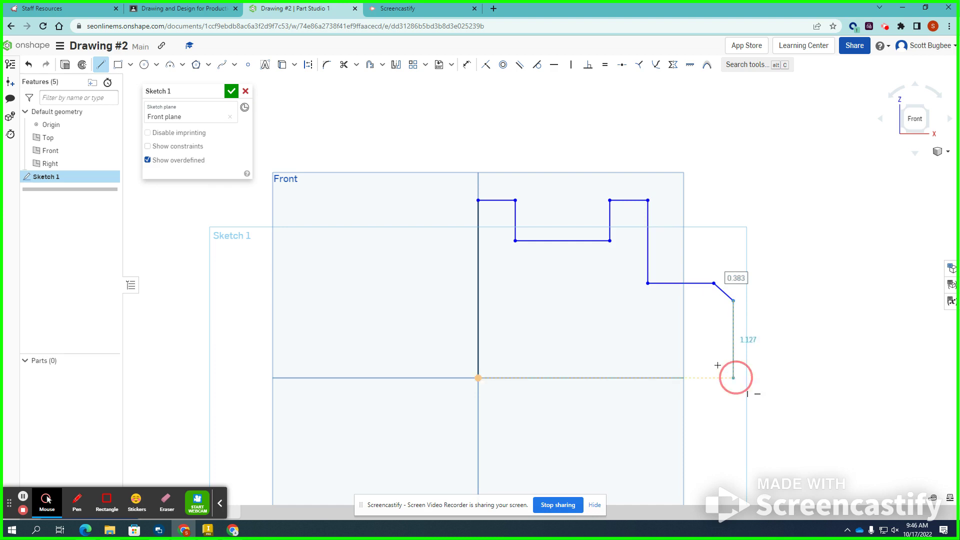
pyautogui.click(479, 378)
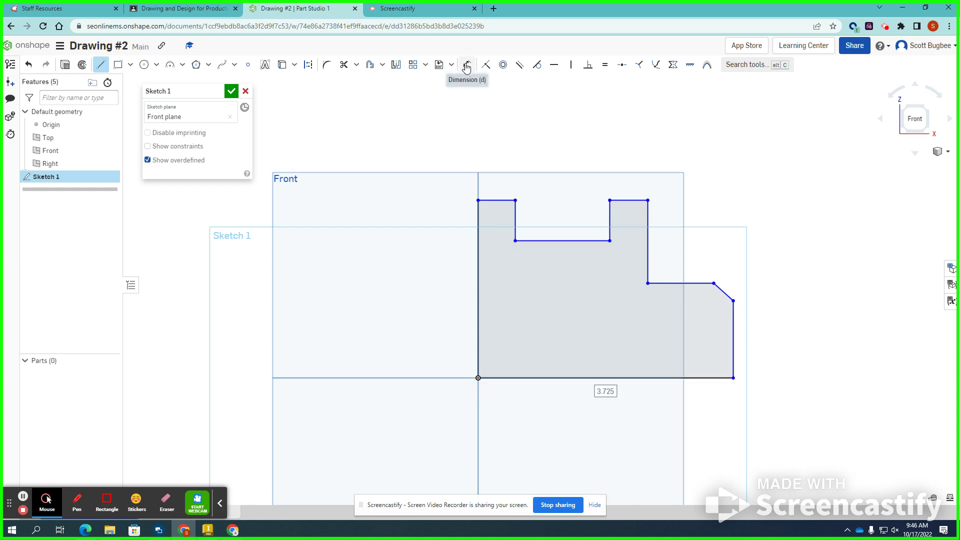
# - Dimension the left edge 2.5 in tall and both top steps 0.5 in wide
pyautogui.click(466, 66)
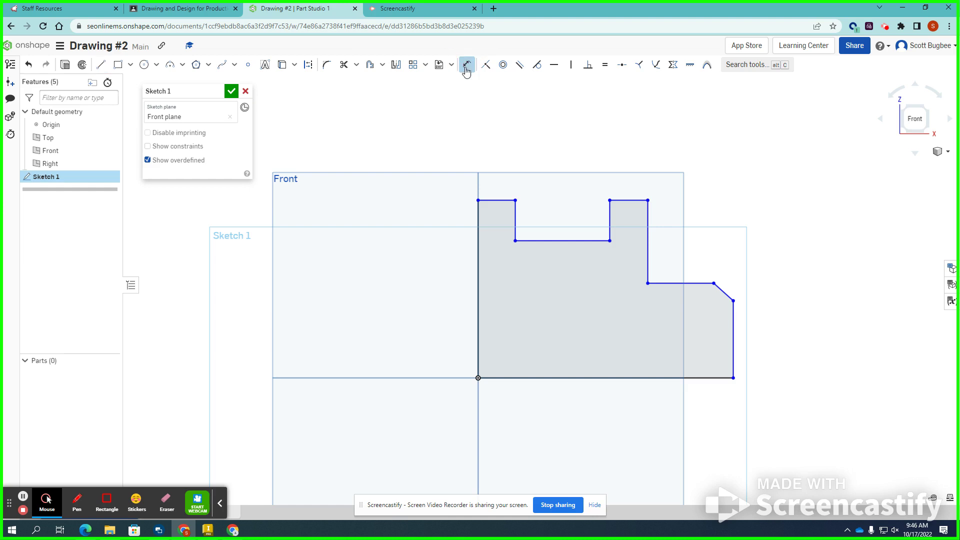
pyautogui.click(476, 222)
pyautogui.click(397, 282)
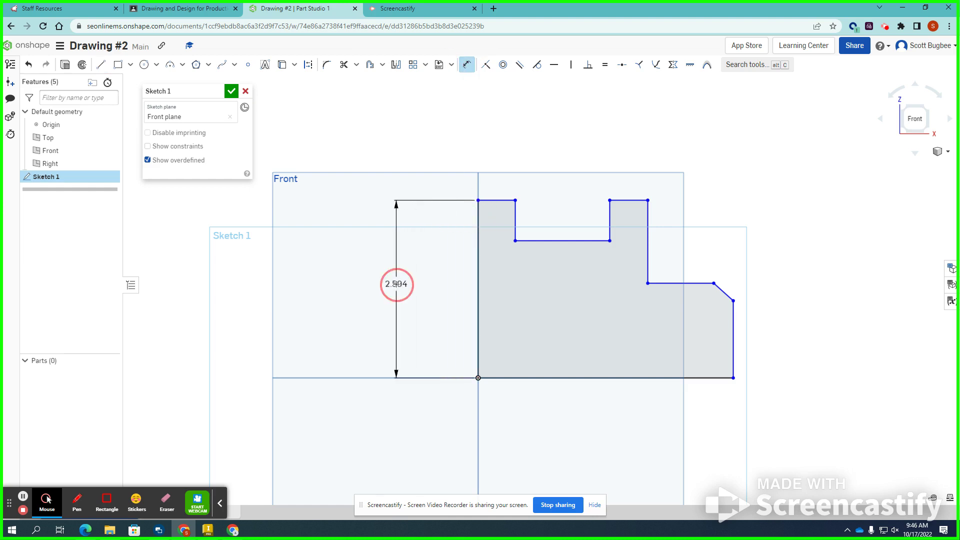
pyautogui.write('2.5')
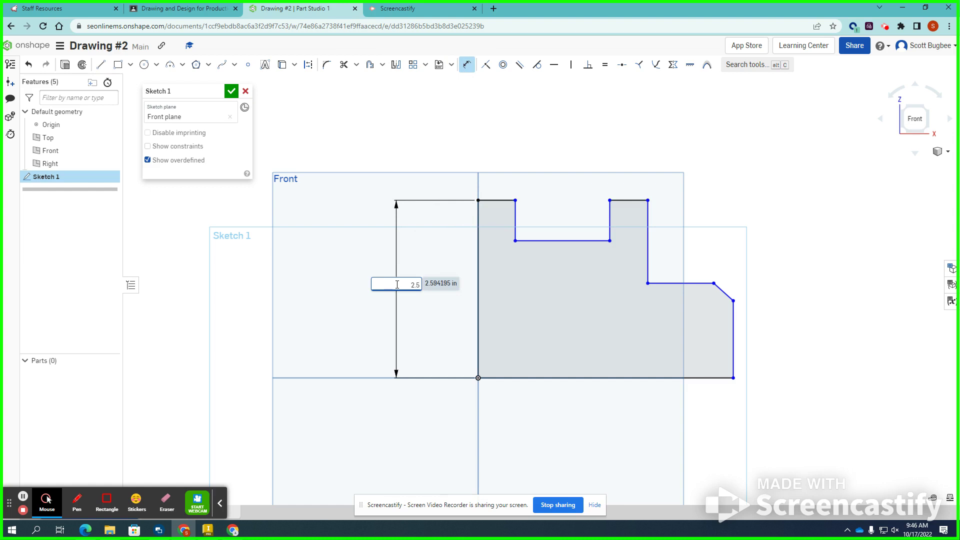
pyautogui.press('Return')
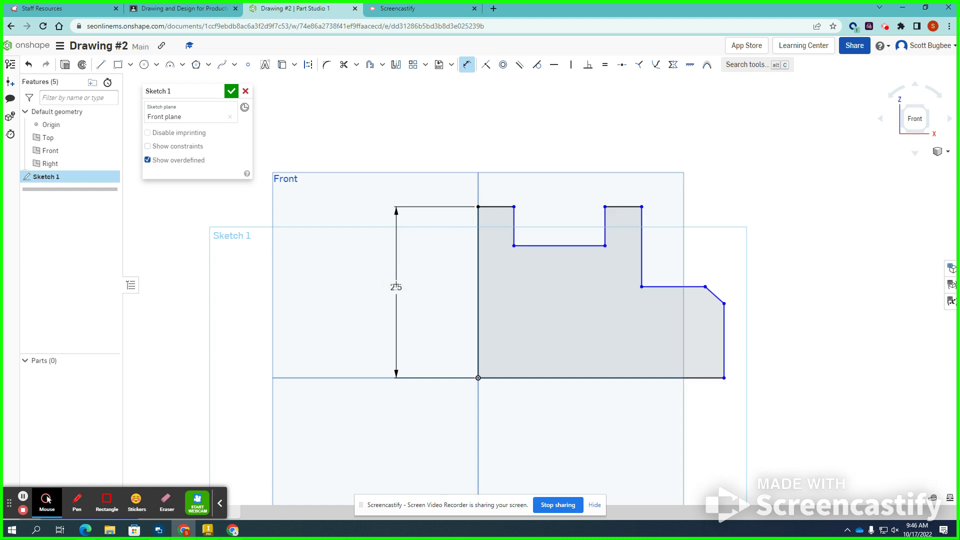
pyautogui.click(502, 197)
pyautogui.click(445, 184)
pyautogui.write('0.5')
pyautogui.press('Return')
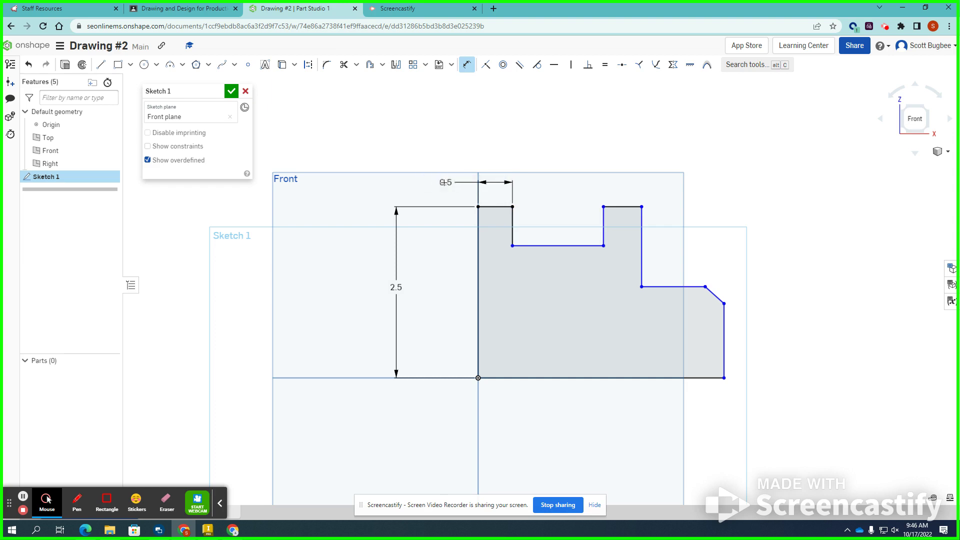
pyautogui.click(633, 205)
pyautogui.click(688, 182)
pyautogui.write('0.5')
pyautogui.press('Return')
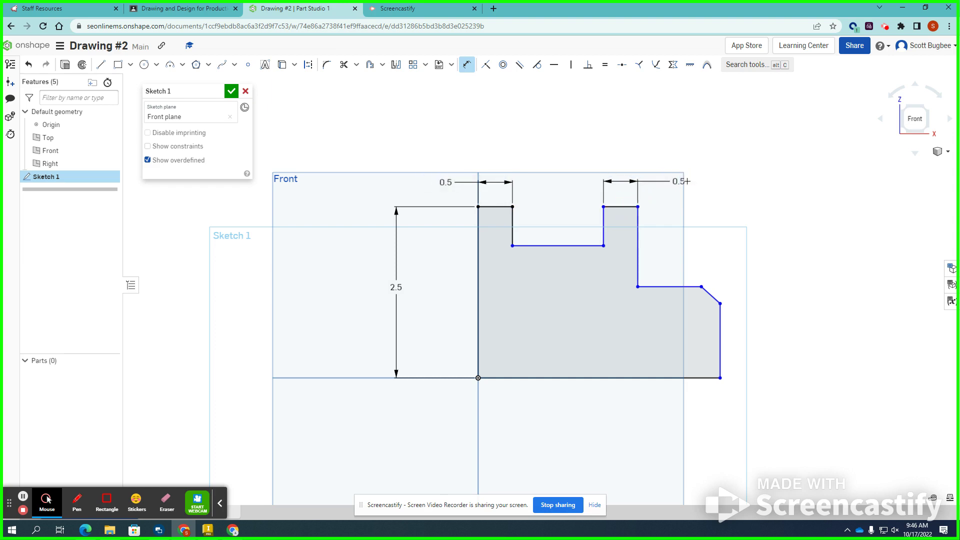
# - Set 2.5 in between the step sides and a 0.75 in notch depth, then view the PDF
pyautogui.click(476, 226)
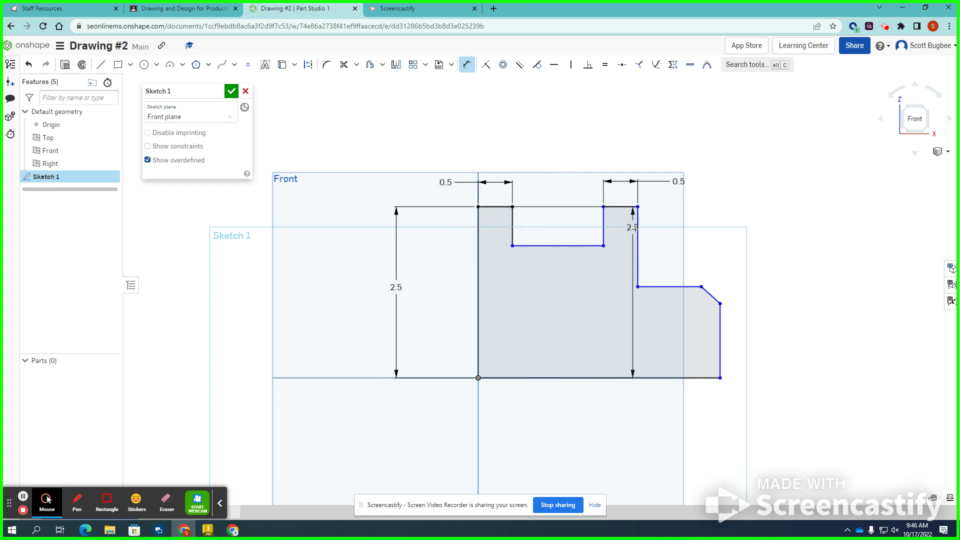
pyautogui.click(636, 229)
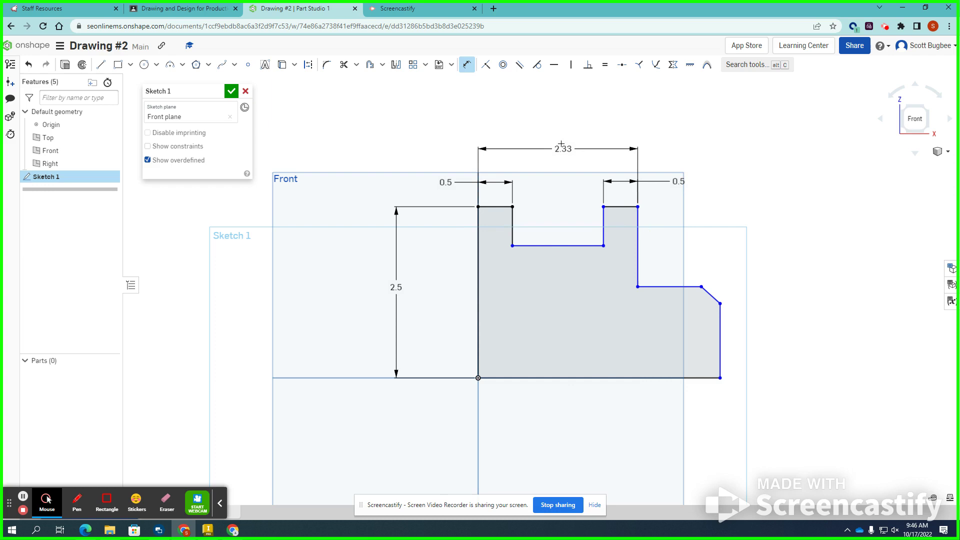
pyautogui.click(556, 140)
pyautogui.write('2')
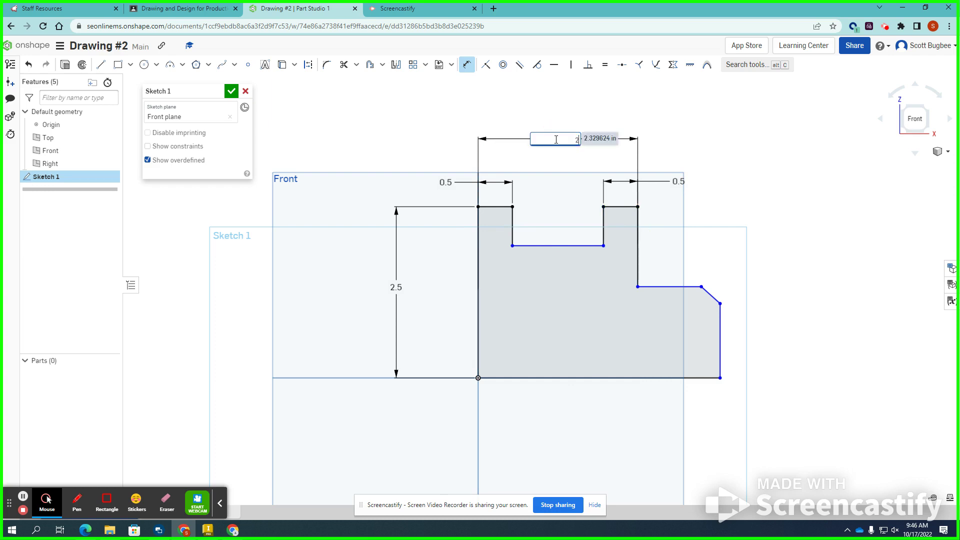
pyautogui.write('.5')
pyautogui.press('Return')
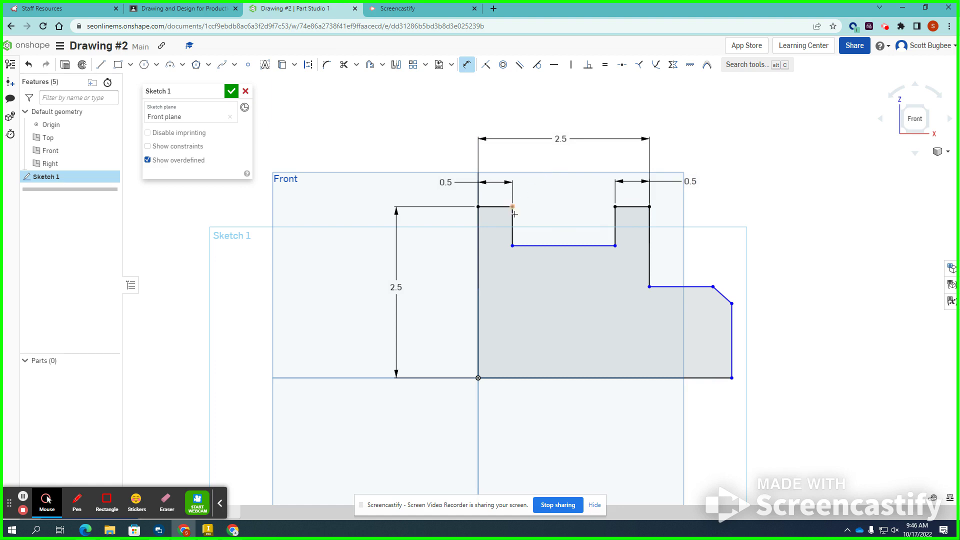
pyautogui.click(512, 206)
pyautogui.click(526, 245)
pyautogui.click(548, 185)
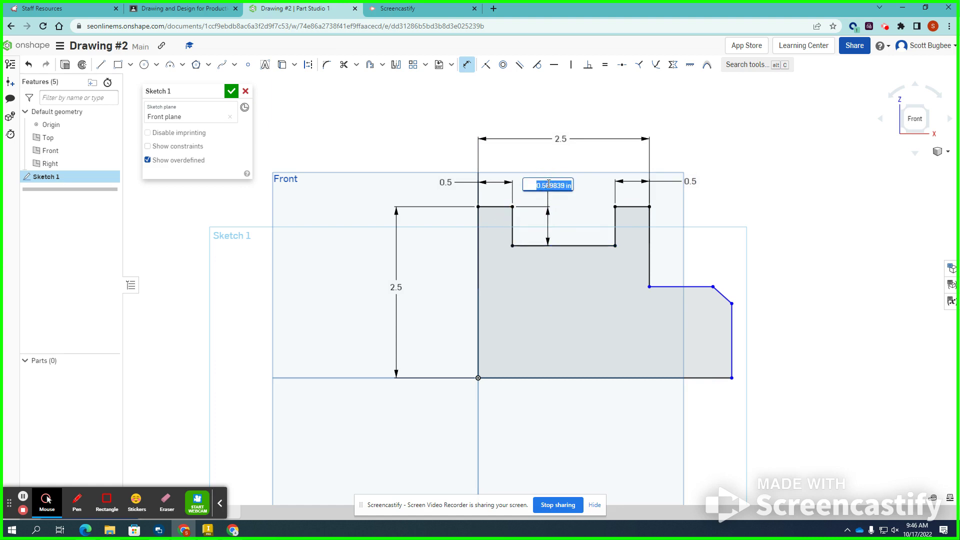
pyautogui.write('.75')
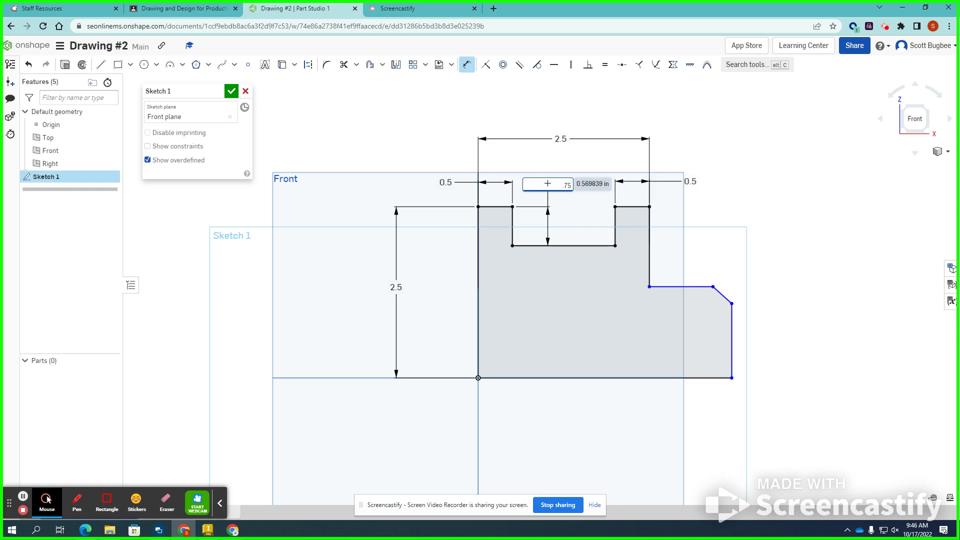
pyautogui.press('Return')
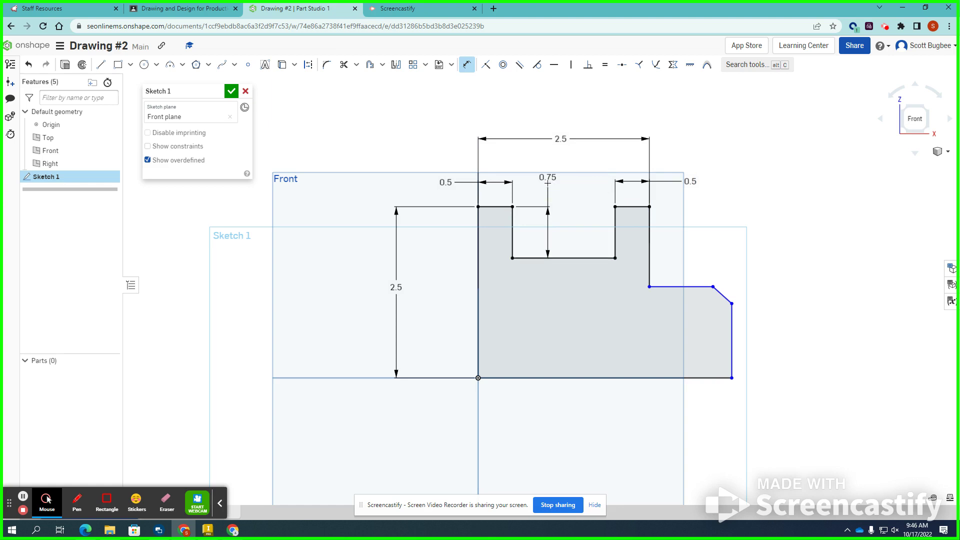
pyautogui.click(92, 528)
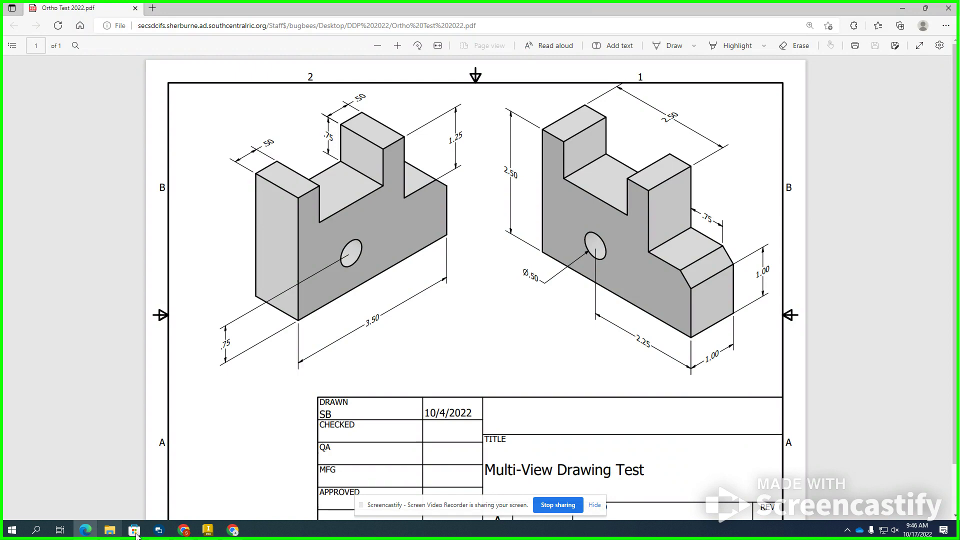
# - Dimension the ledge at 0.75, the right edge at 1 in, and the base at 3.5
pyautogui.click(184, 529)
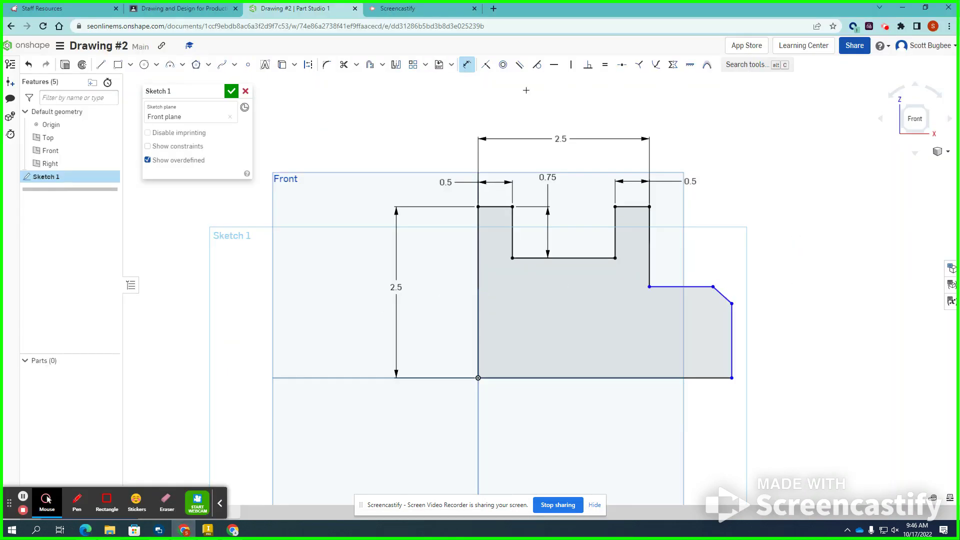
pyautogui.click(708, 285)
pyautogui.click(742, 244)
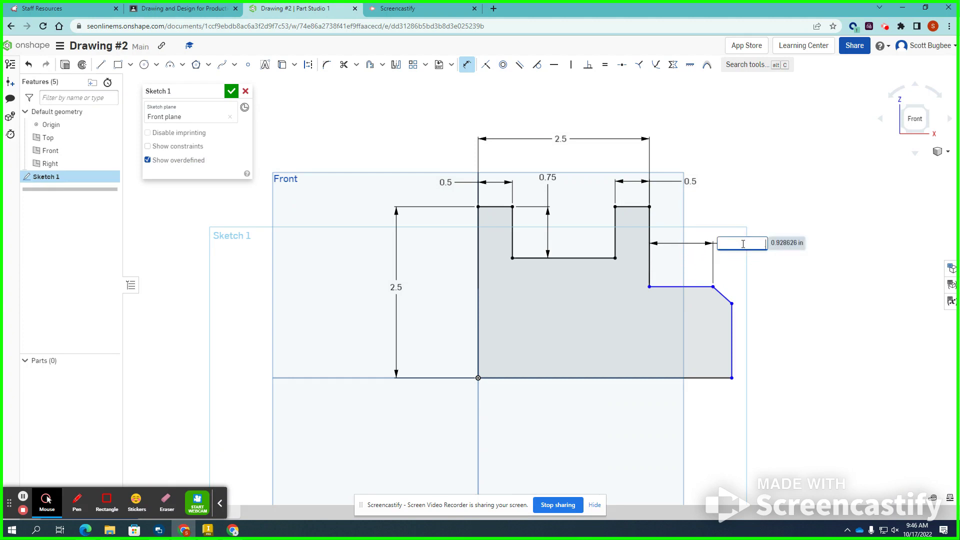
pyautogui.press('Return')
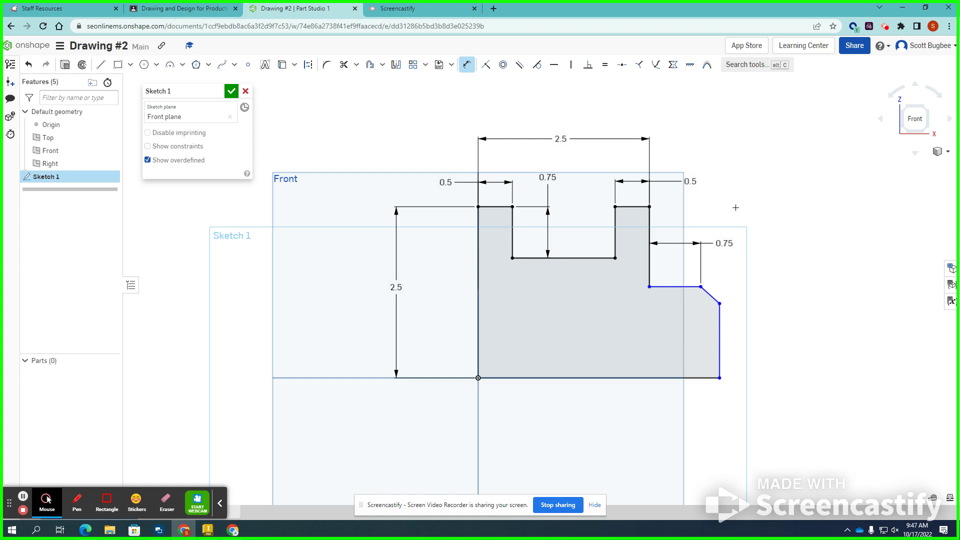
pyautogui.click(720, 328)
pyautogui.click(789, 335)
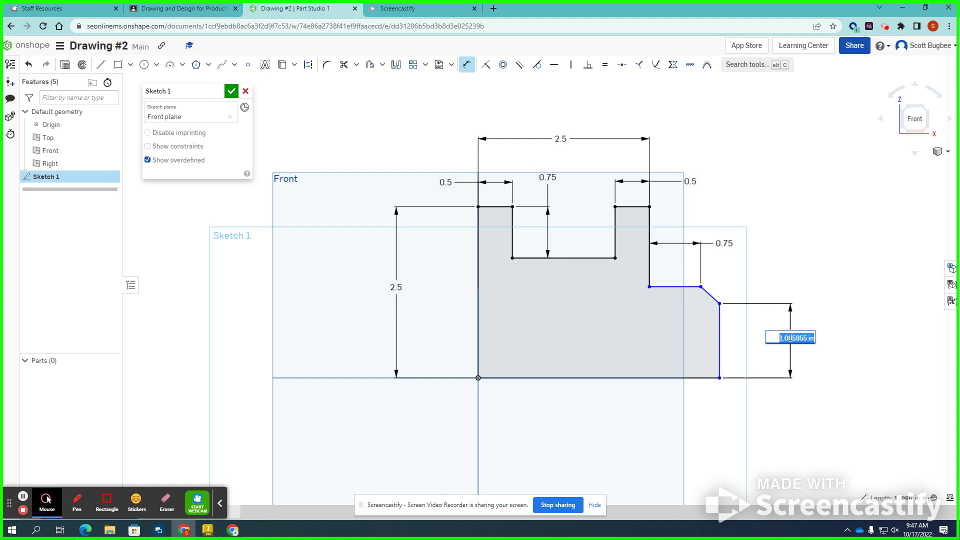
pyautogui.write('1')
pyautogui.press('Return')
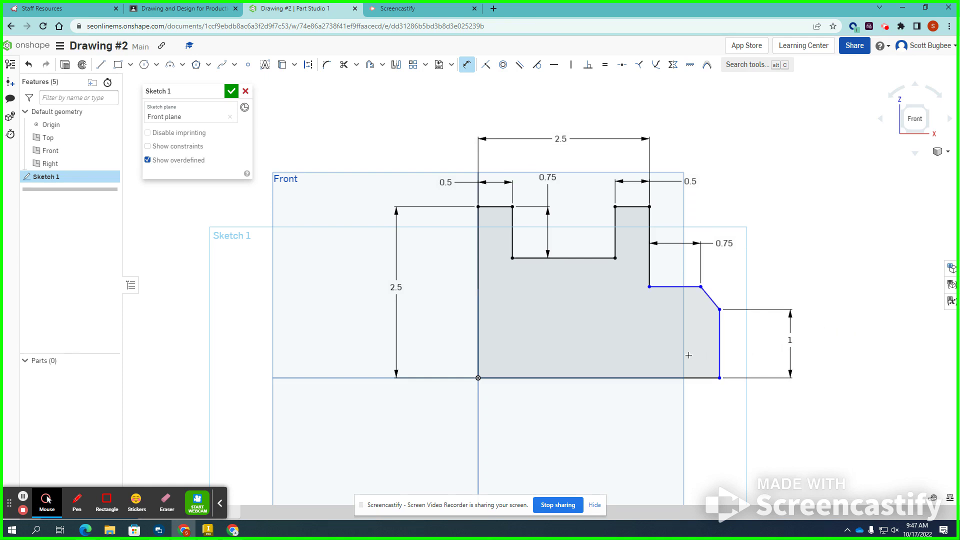
pyautogui.click(623, 378)
pyautogui.click(596, 412)
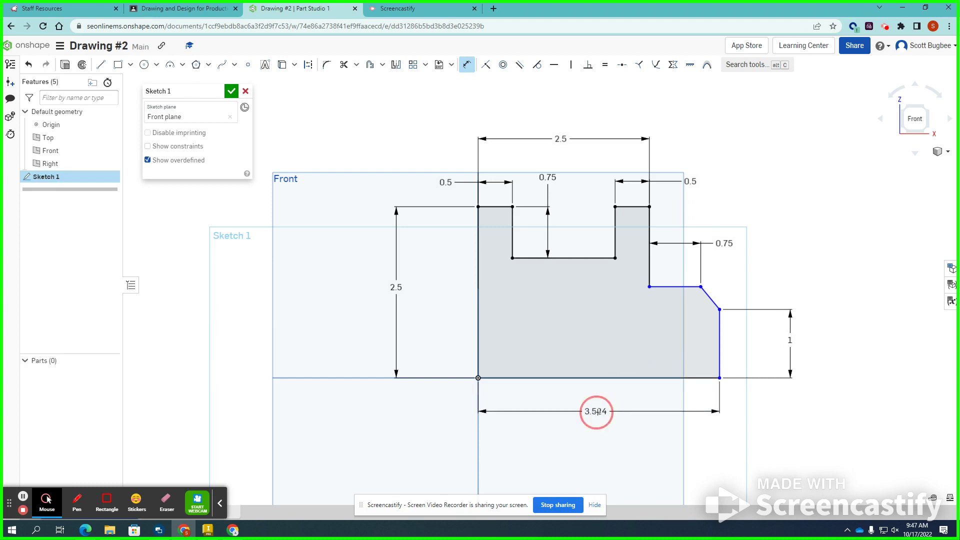
pyautogui.press('Return')
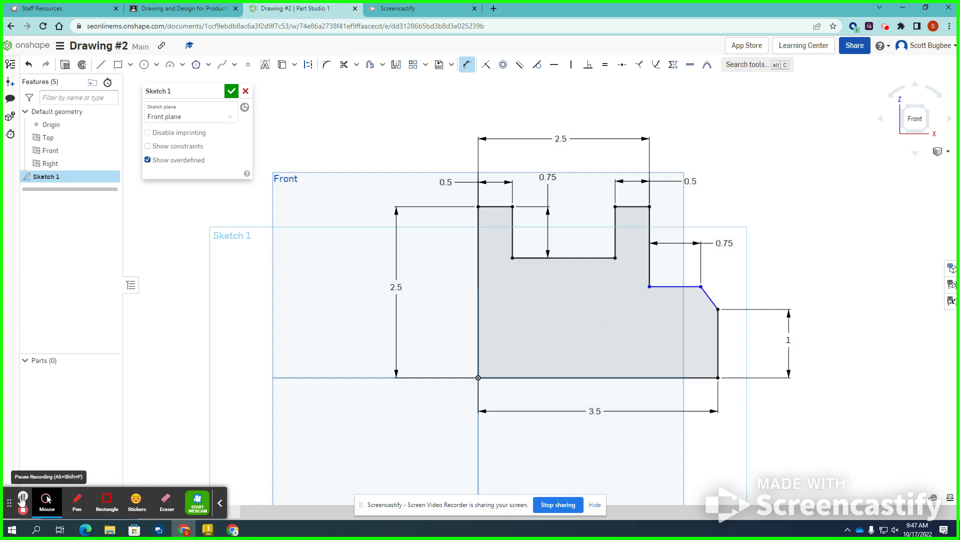
# - Give the right step's vertical edge a 1.25 in height dimension
pyautogui.click(649, 222)
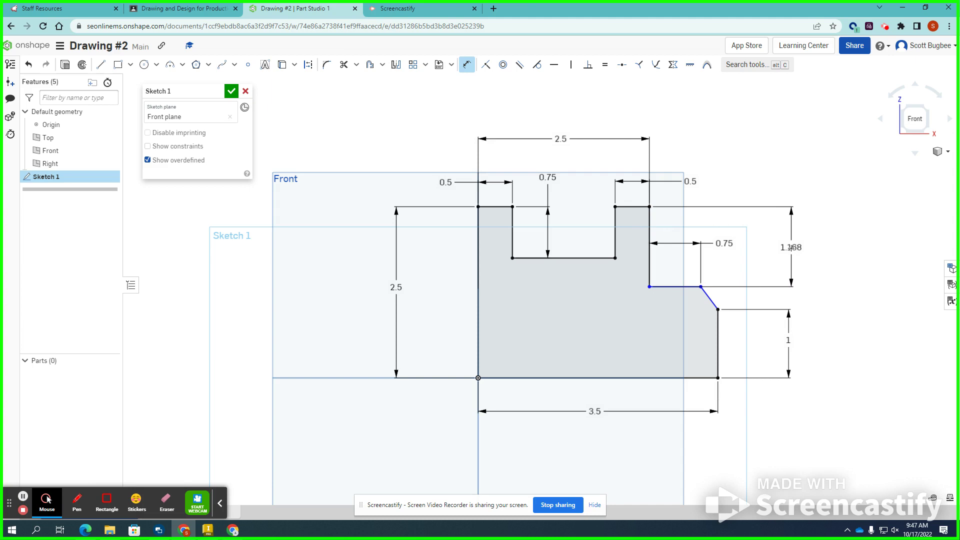
pyautogui.click(788, 248)
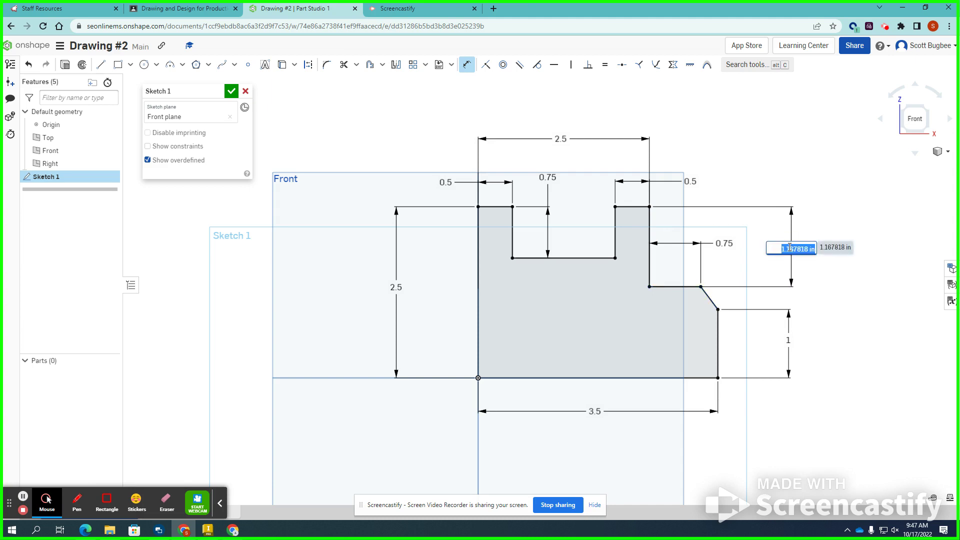
pyautogui.write('1.25')
pyautogui.press('Return')
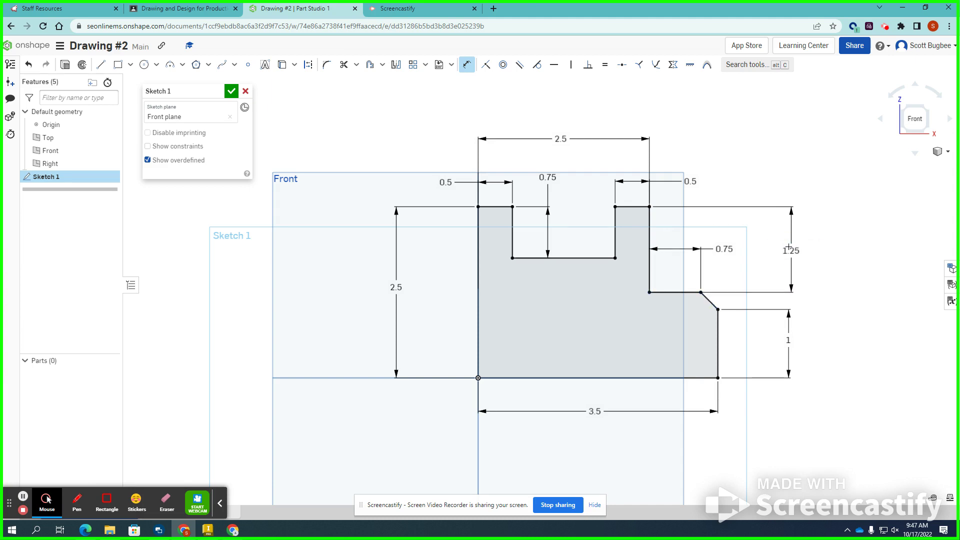
# - Draw a centre-point circle inside the profile and dimension it to Ø0.5
pyautogui.click(144, 66)
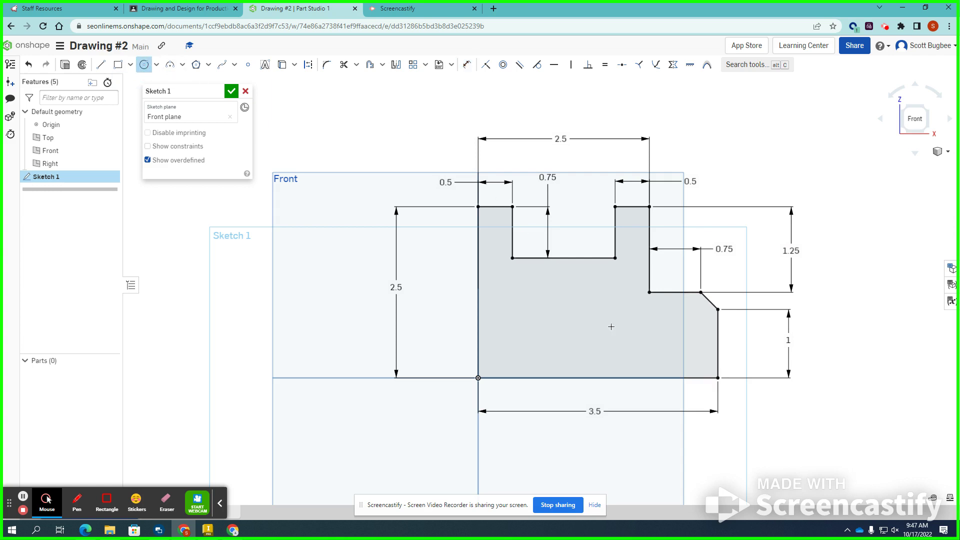
pyautogui.click(570, 328)
pyautogui.click(581, 308)
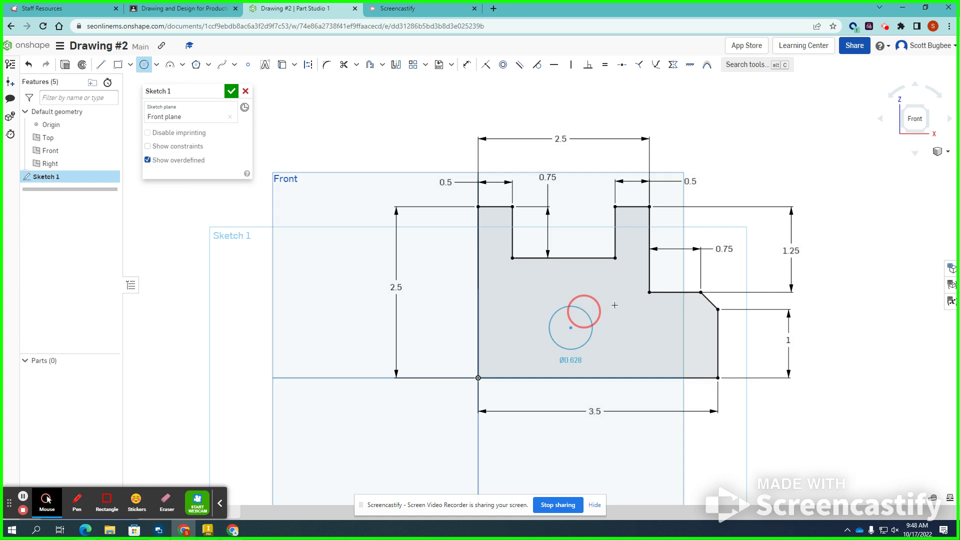
pyautogui.click(467, 65)
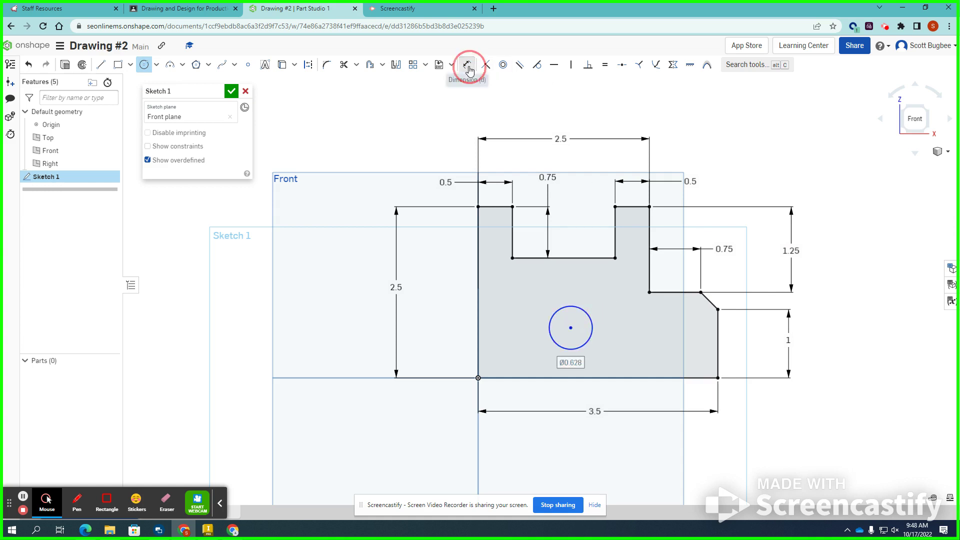
pyautogui.click(552, 311)
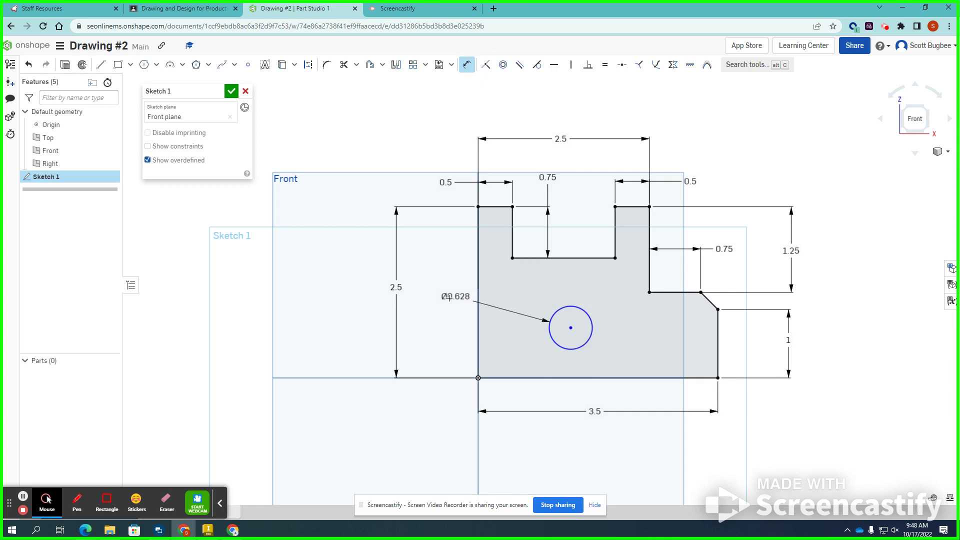
pyautogui.click(449, 300)
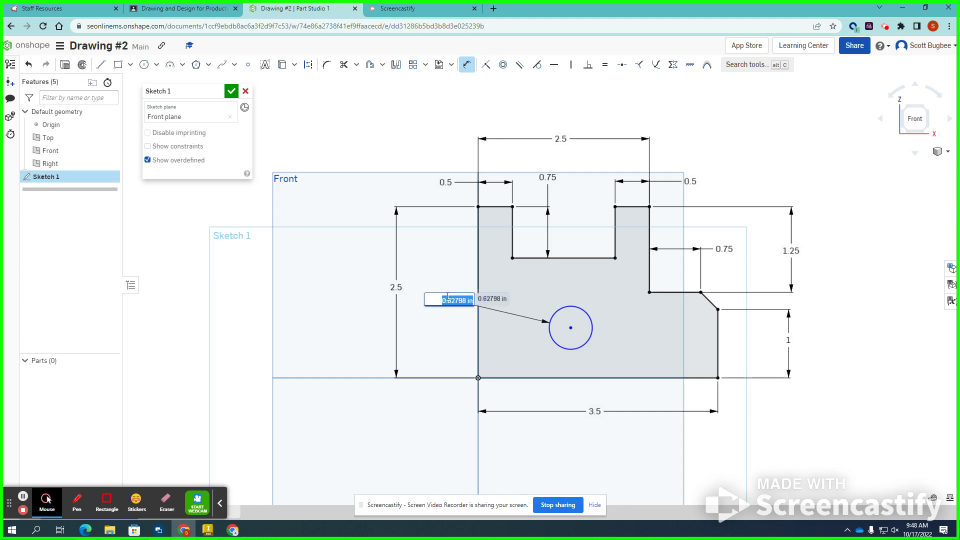
pyautogui.write('.5')
pyautogui.press('Return')
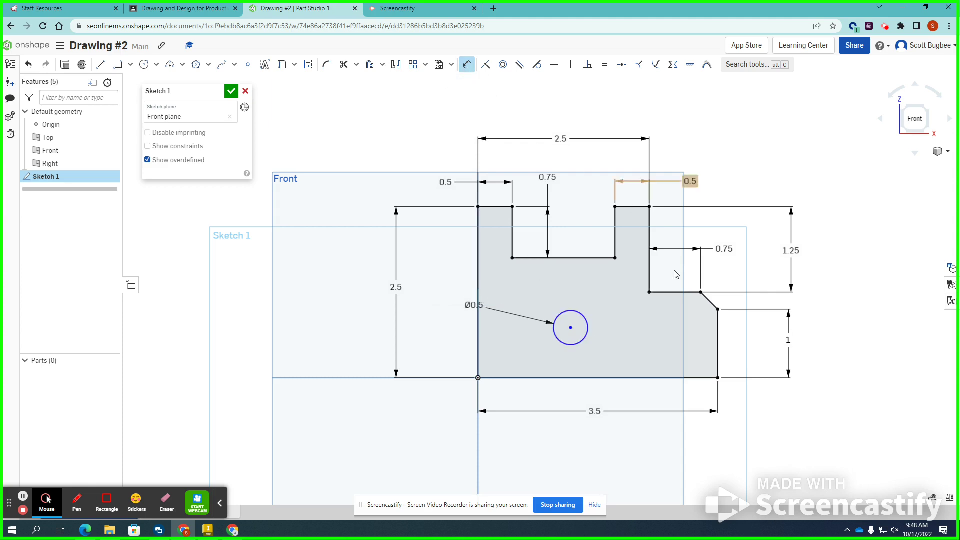
# - Locate the circle centre 2.25 from the right edge and 0.75 above the bottom
pyautogui.click(719, 337)
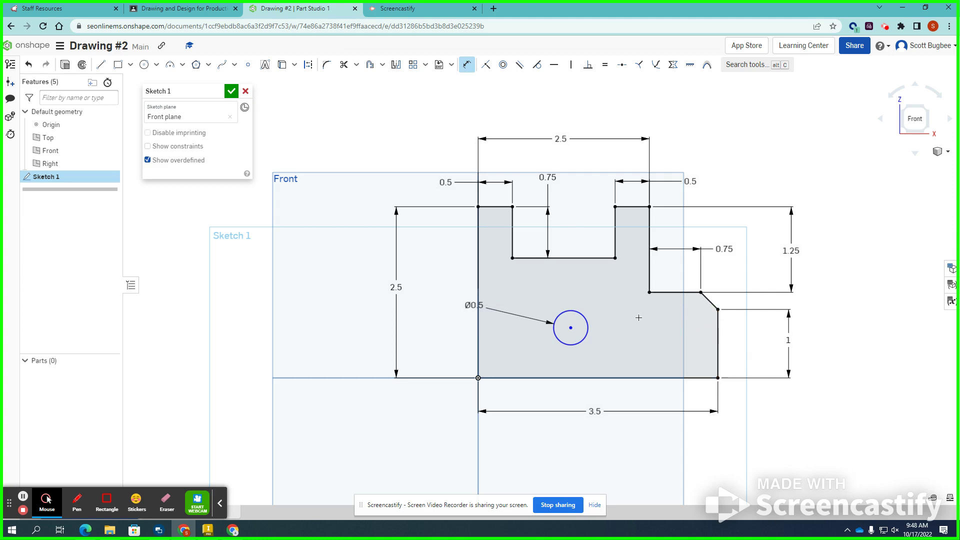
pyautogui.click(570, 328)
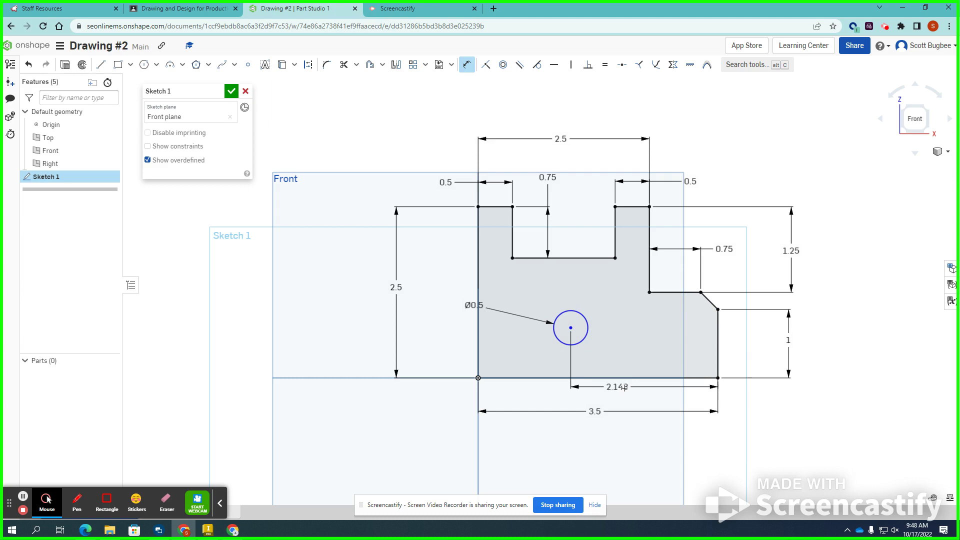
pyautogui.click(651, 392)
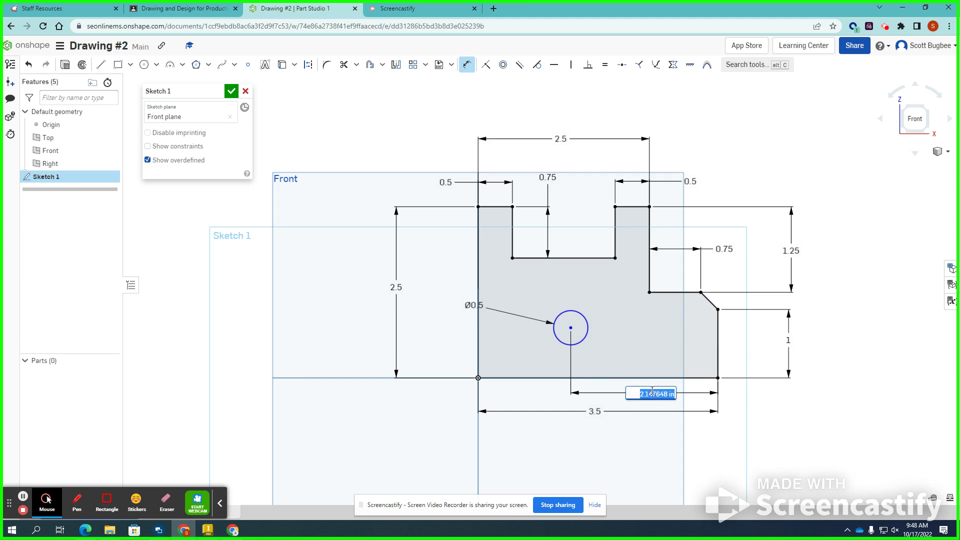
pyautogui.write('2.25')
pyautogui.press('Return')
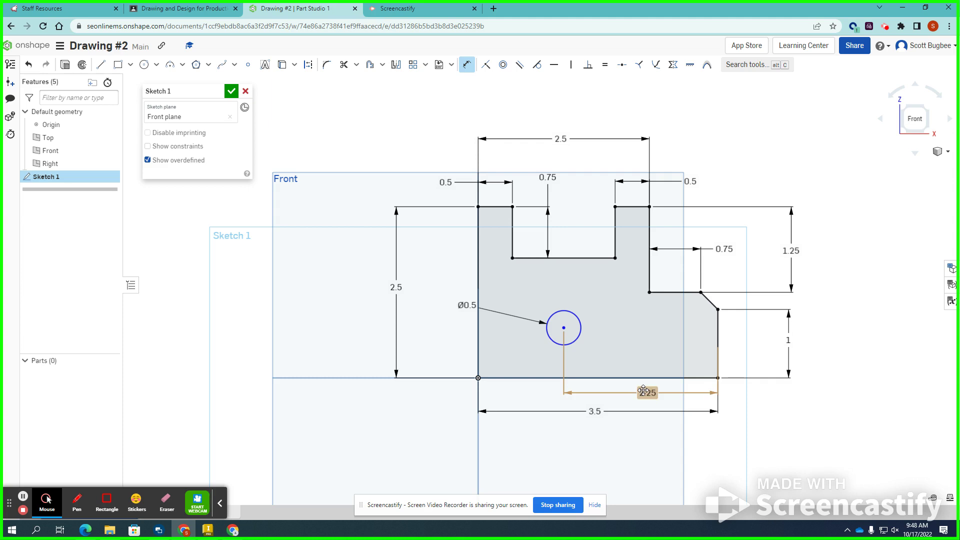
pyautogui.click(506, 379)
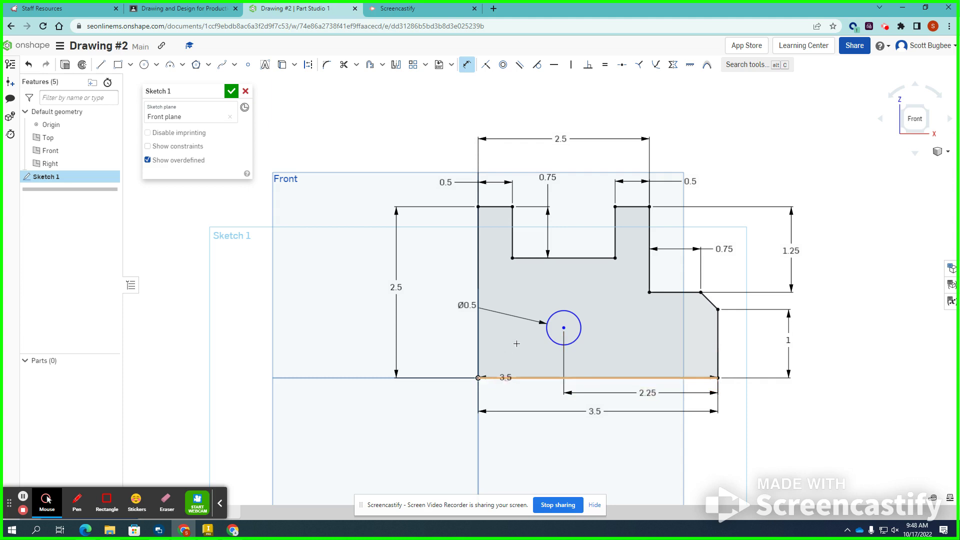
pyautogui.click(563, 327)
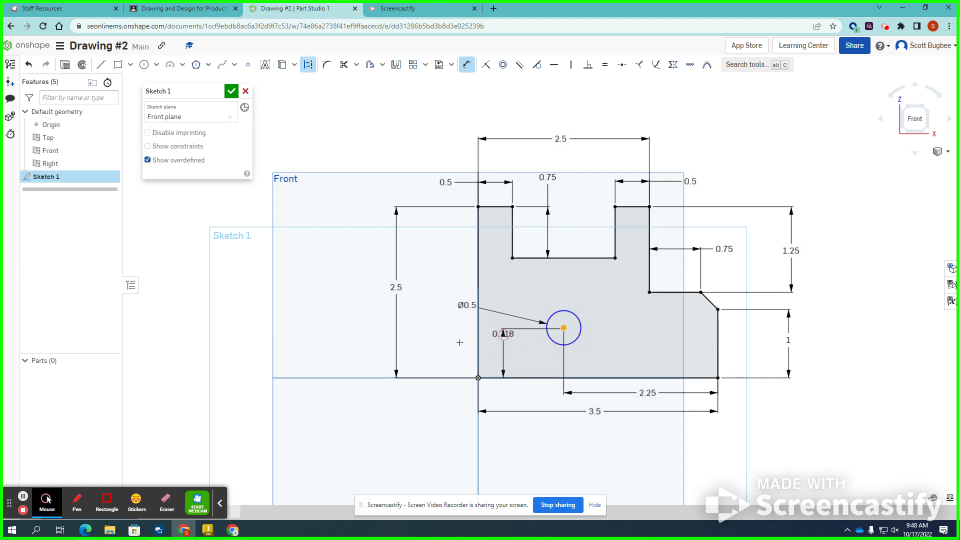
pyautogui.click(440, 350)
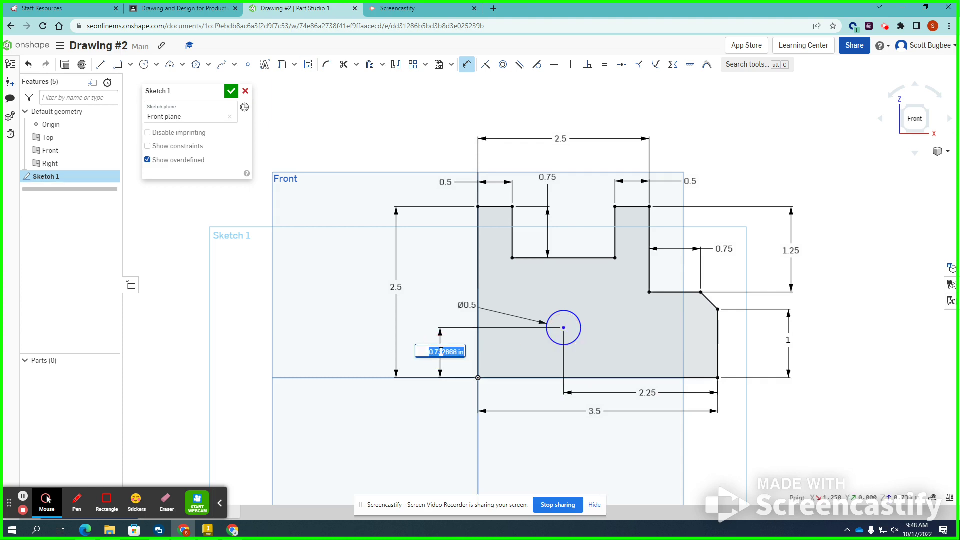
pyautogui.press('BackSpace')
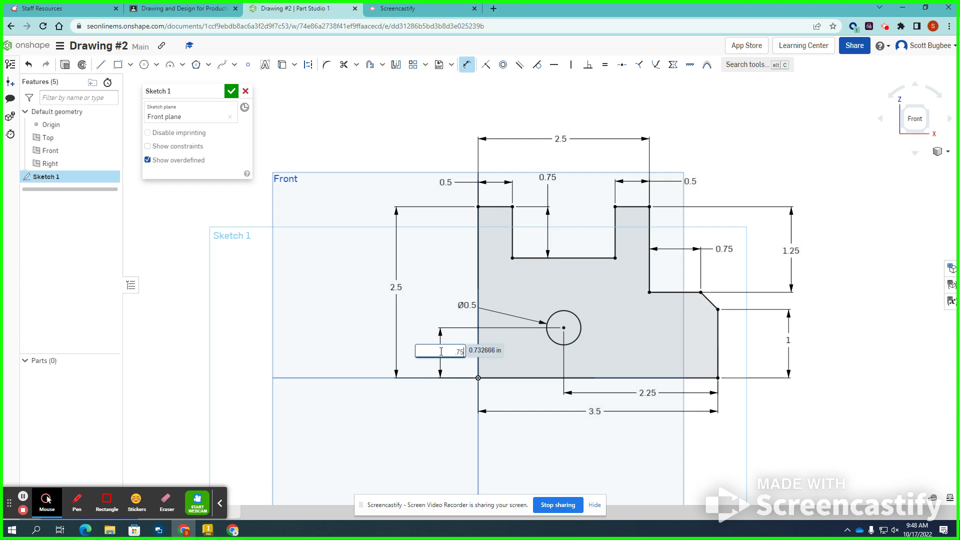
pyautogui.write('.75')
pyautogui.press('Return')
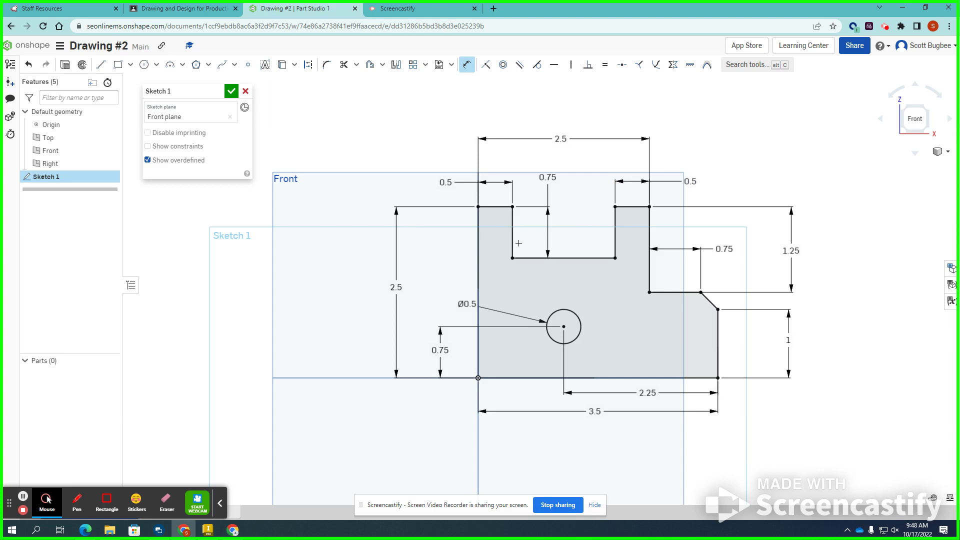
# - Close Sketch 1 and extrude its region Blind 1 in into Part 1
pyautogui.click(230, 92)
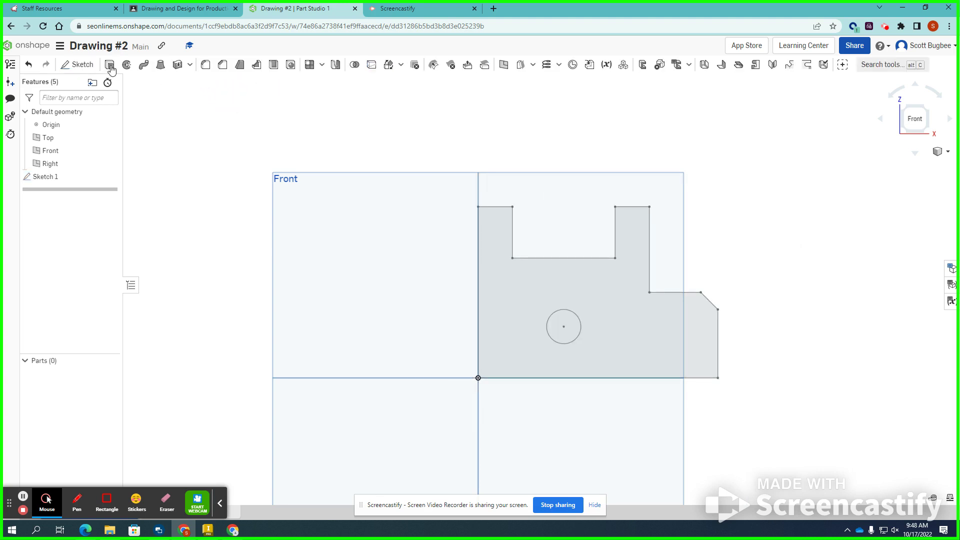
pyautogui.click(110, 67)
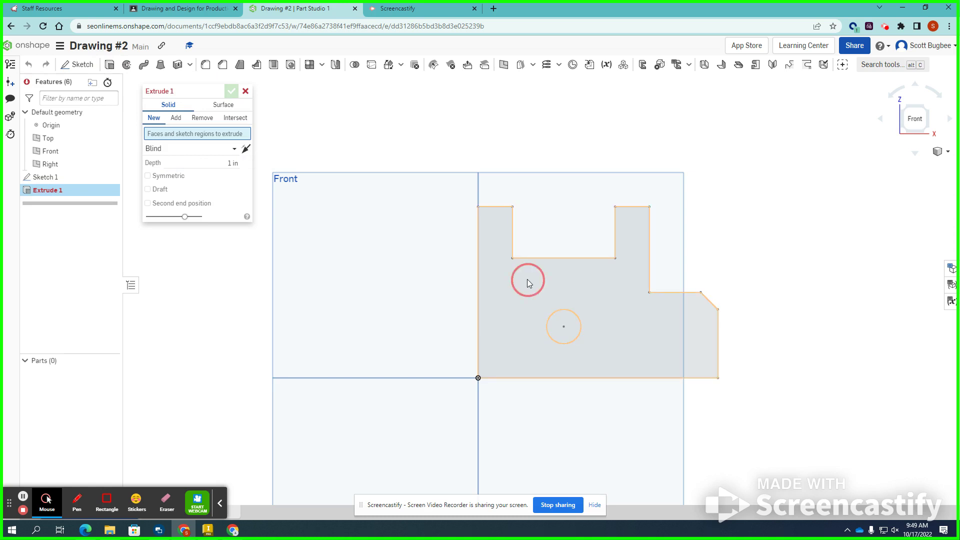
pyautogui.click(926, 107)
pyautogui.click(590, 257)
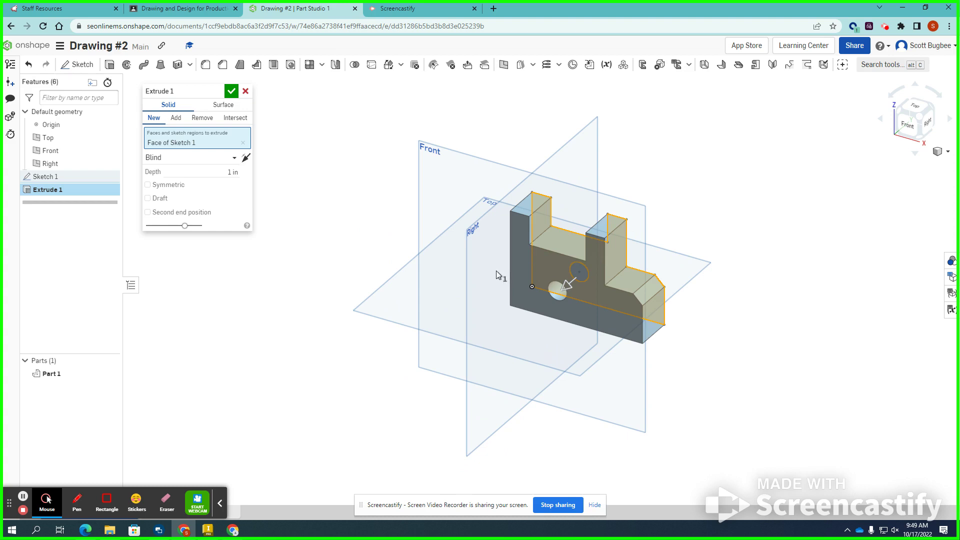
pyautogui.click(231, 93)
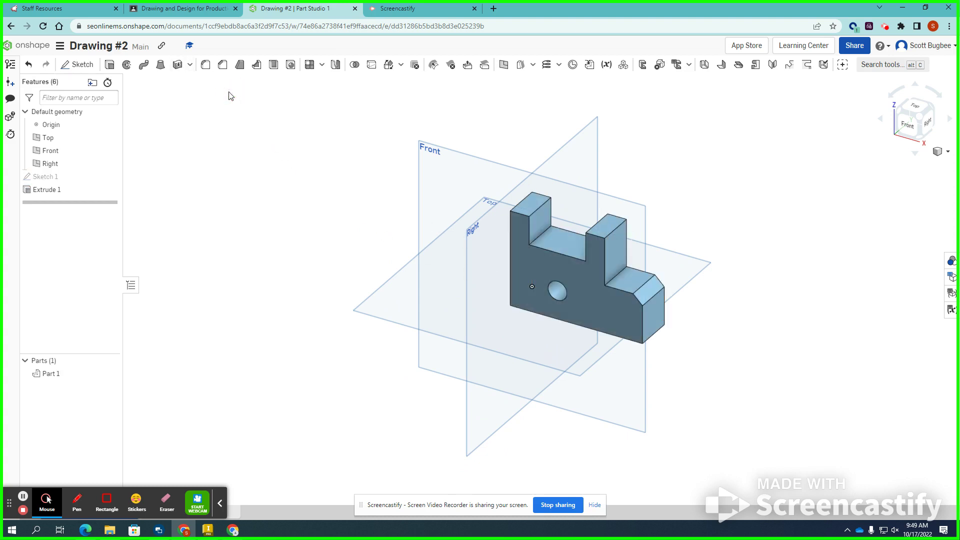